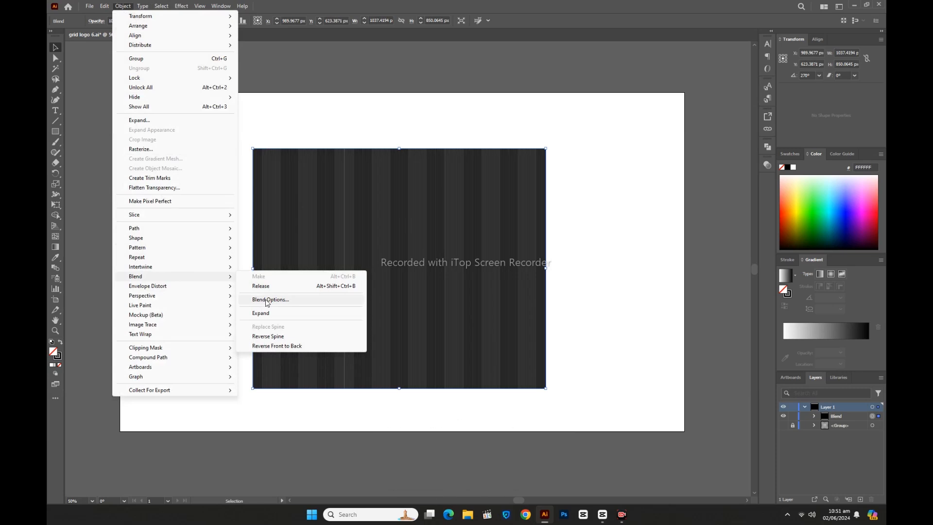
# - Set the vertical line blend's spacing to 10 specified steps
pyautogui.click(267, 300)
pyautogui.moveTo(527, 89); pyautogui.dragTo(412, 227)
pyautogui.click(404, 244)
pyautogui.click(396, 255)
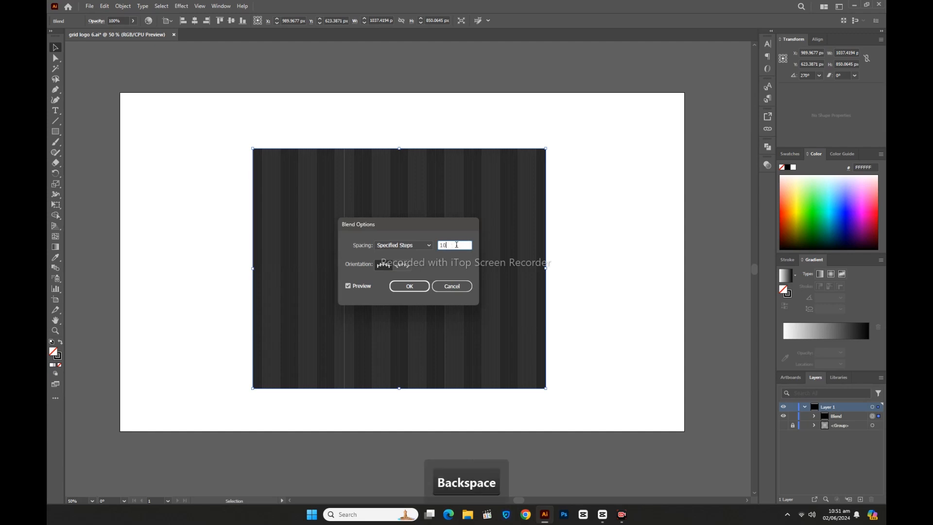
pyautogui.click(410, 287)
# - Center the blended lines horizontally and vertically on the artboard
pyautogui.click(210, 250)
pyautogui.moveTo(210, 229); pyautogui.dragTo(583, 291)
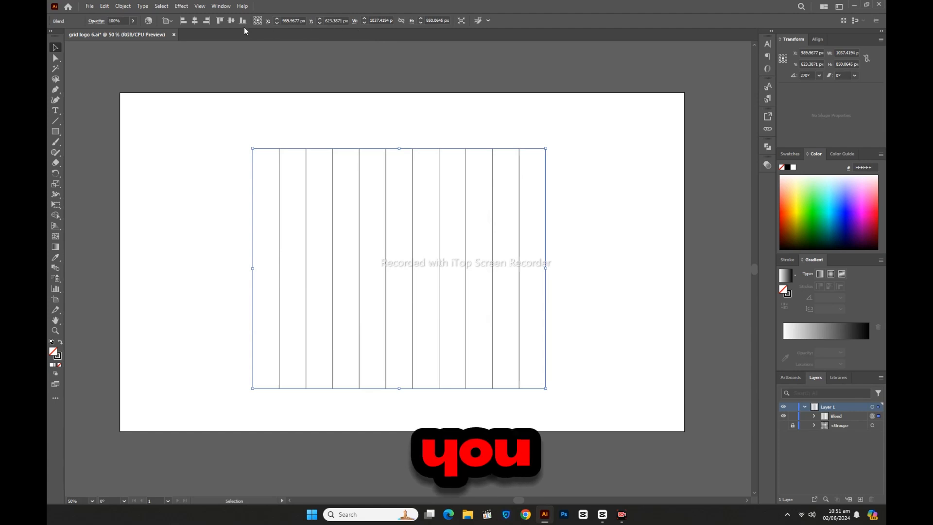
pyautogui.click(194, 21)
pyautogui.click(232, 20)
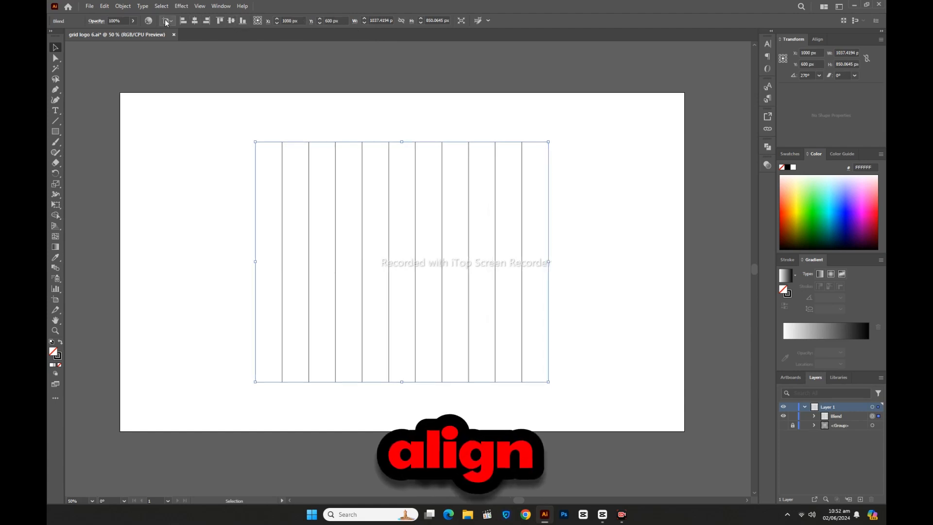
# - Expand the blend into separate grouped lines
pyautogui.click(123, 7)
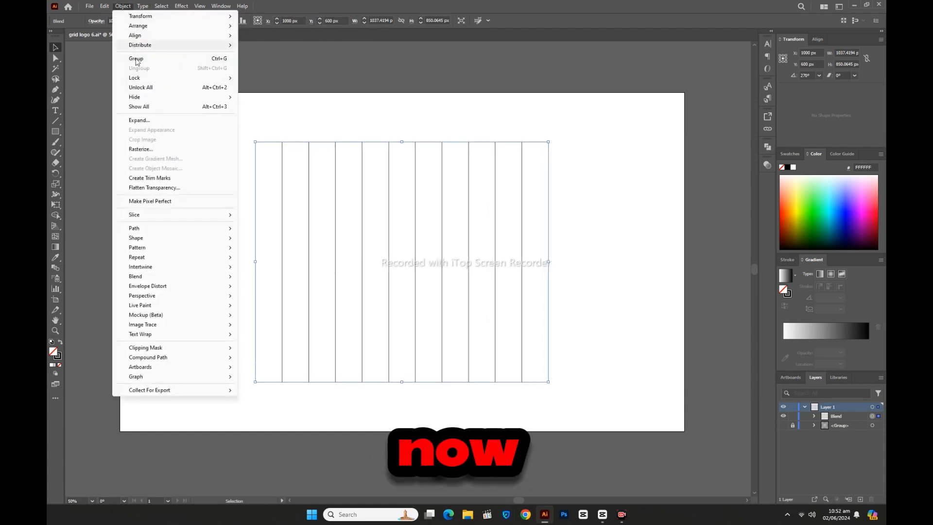
pyautogui.click(146, 122)
pyautogui.click(445, 305)
# - Copy the group of vertical lines and paste the copy directly in front
pyautogui.click(105, 5)
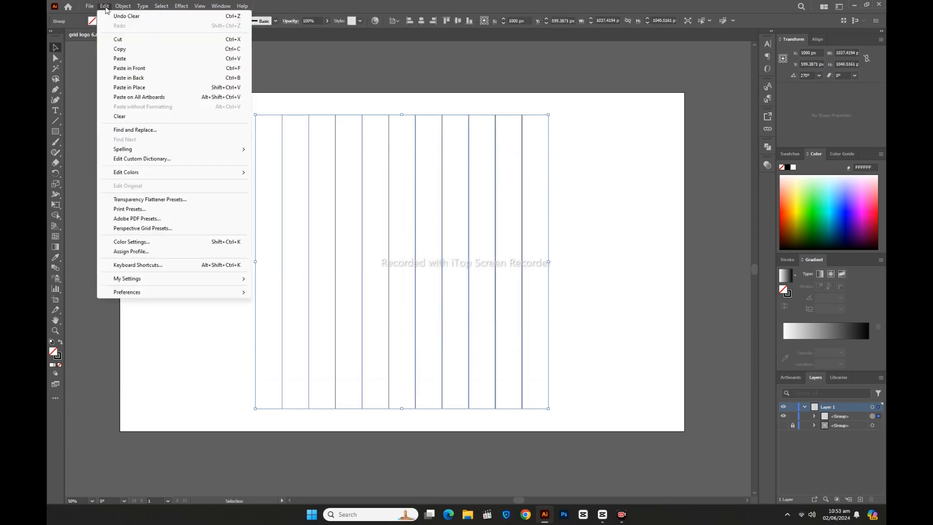
pyautogui.click(105, 6)
pyautogui.click(105, 6)
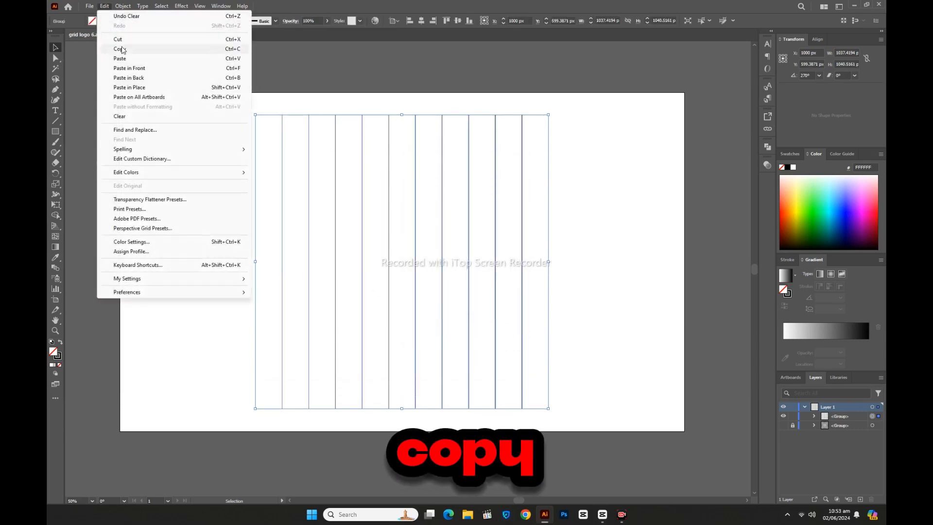
pyautogui.click(120, 49)
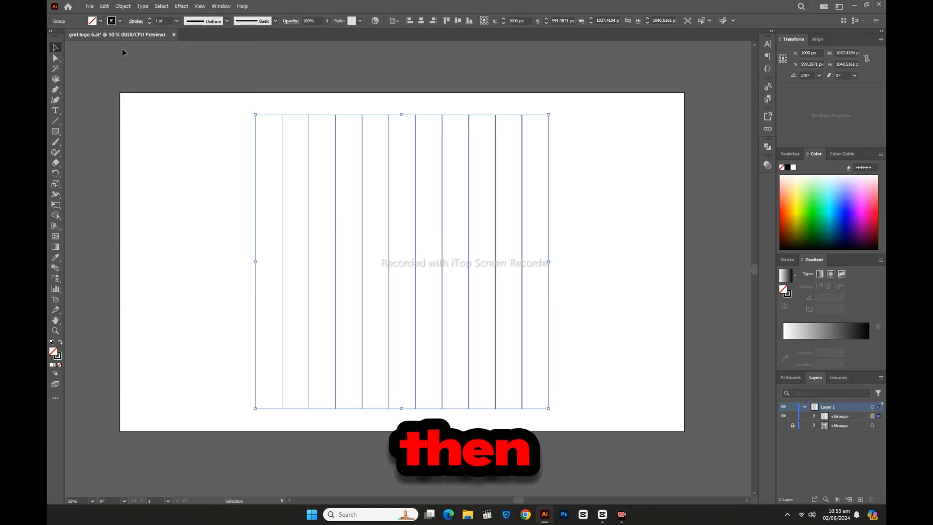
pyautogui.click(105, 6)
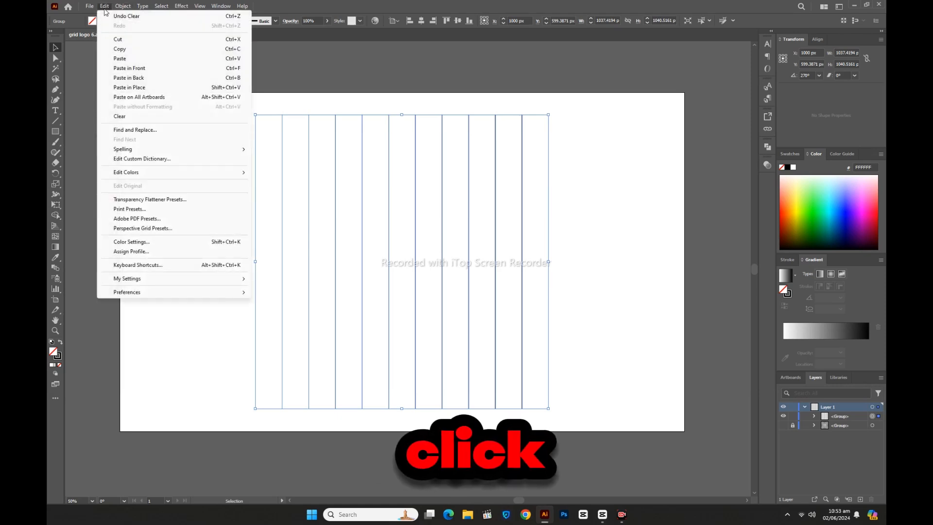
pyautogui.click(129, 68)
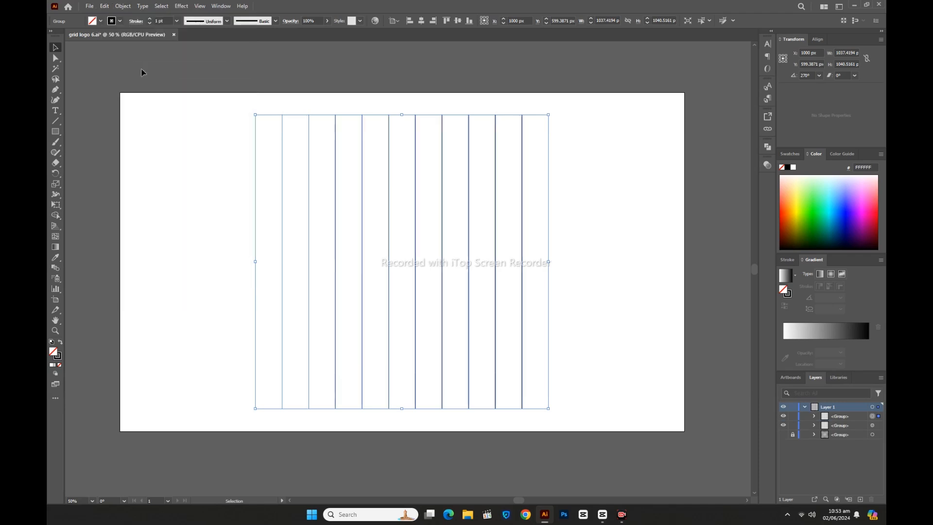
# - Rotate the copied line group 90° to form the grid's horizontal lines
pyautogui.doubleClick(55, 173)
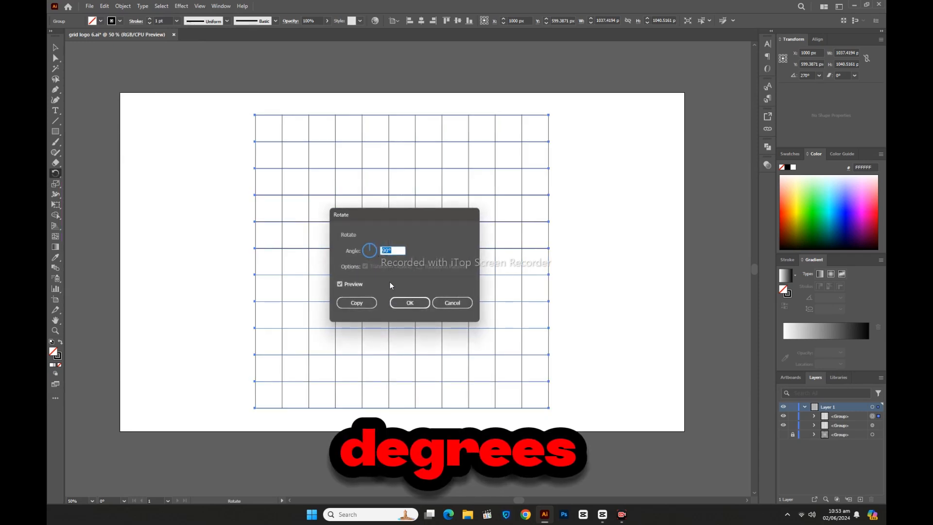
pyautogui.click(409, 303)
pyautogui.click(57, 48)
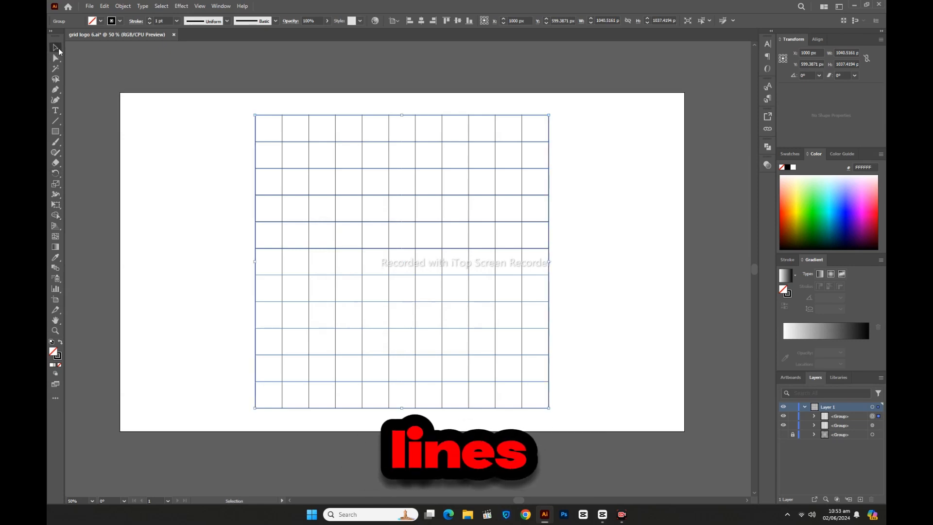
# - Select the vertical and horizontal line groups together and align their centers
pyautogui.click(152, 146)
pyautogui.moveTo(196, 121); pyautogui.dragTo(572, 269)
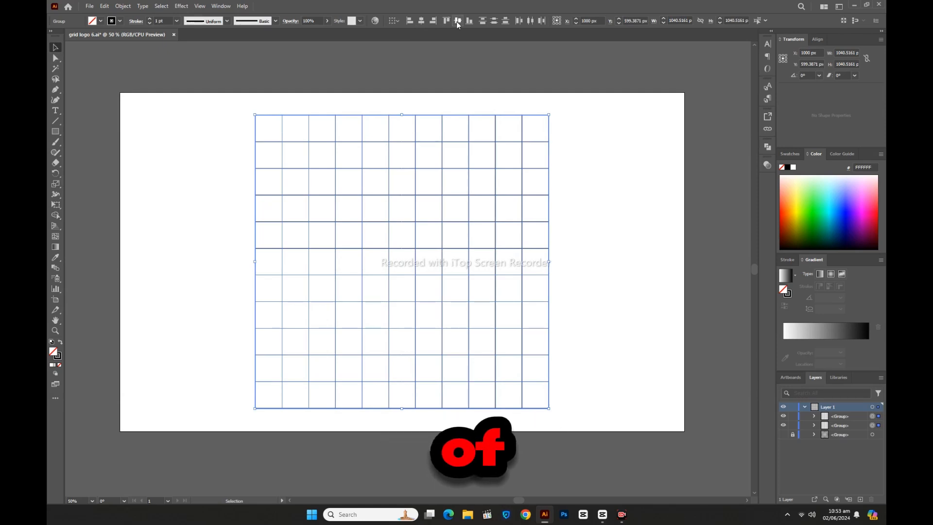
pyautogui.click(223, 175)
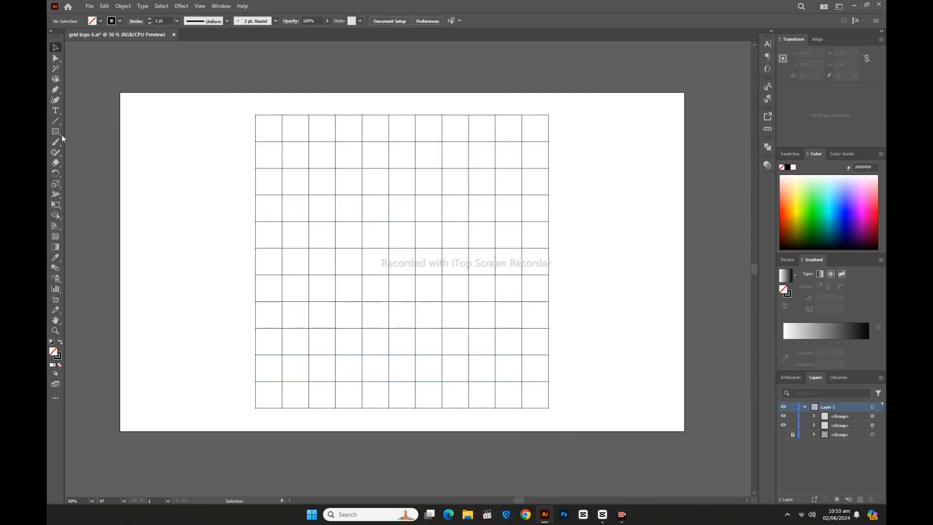
# - Draw a circle about 1037 px wide spanning the whole grid and align its center with the grid horizontally and vertically
pyautogui.moveTo(58, 132); pyautogui.dragTo(89, 149)
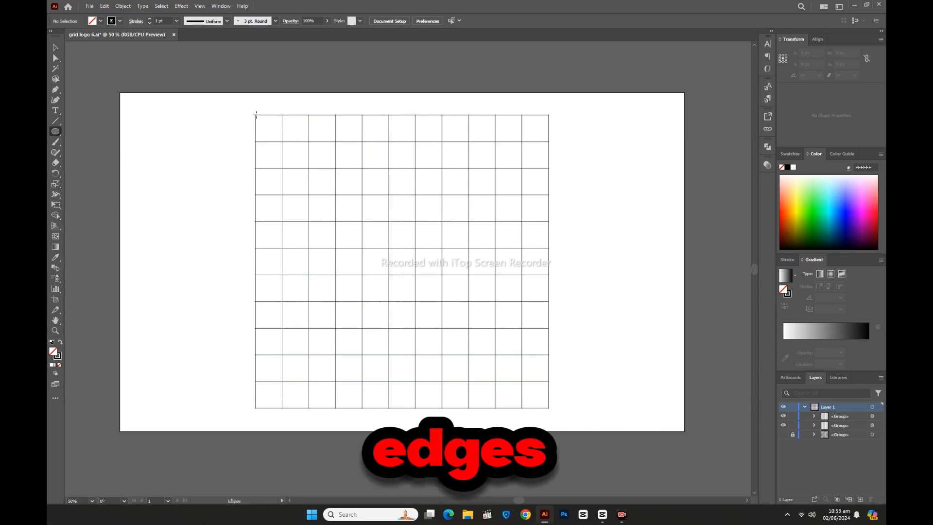
pyautogui.moveTo(255, 114); pyautogui.dragTo(548, 329)
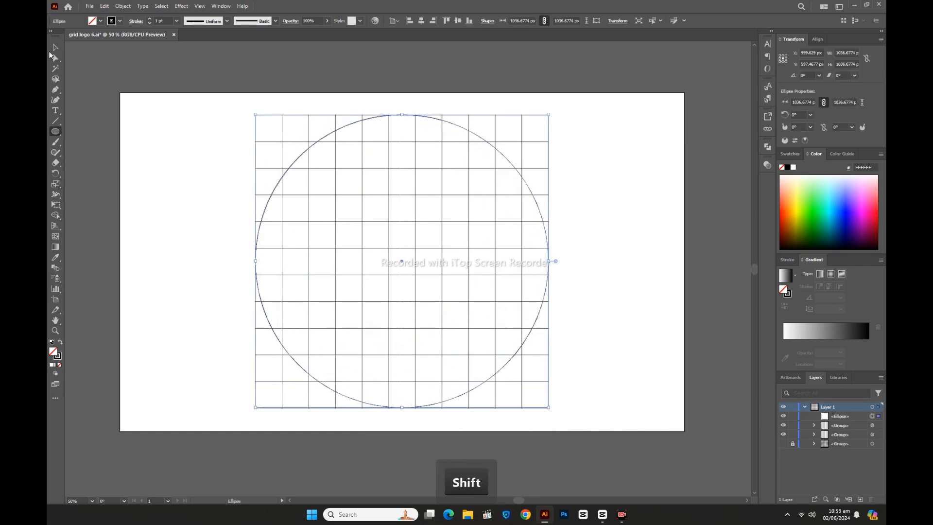
pyautogui.press('v')
pyautogui.click(218, 164)
pyautogui.hotkey('ctrl', 'a')
pyautogui.click(421, 22)
pyautogui.click(458, 21)
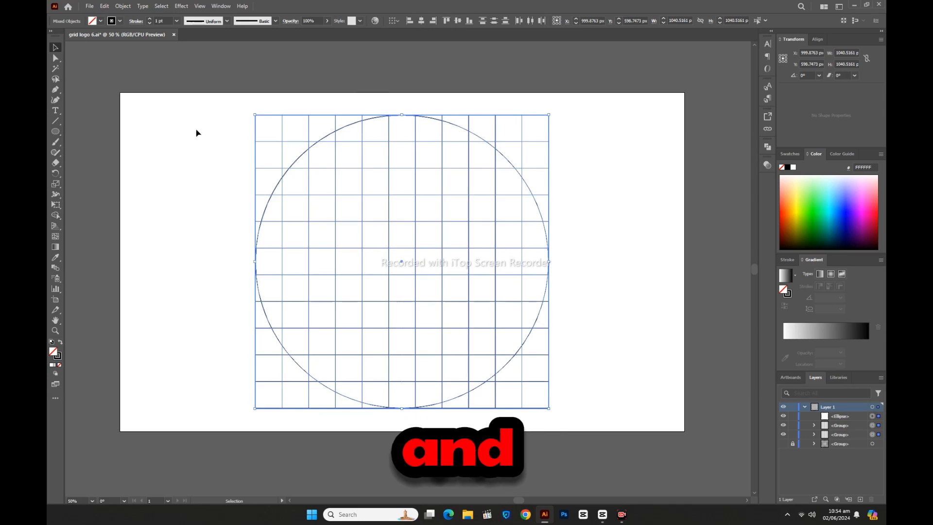
pyautogui.click(196, 130)
# - Paste a copy of the circle in front and shrink it about its center by one grid cell on each side
pyautogui.click(295, 164)
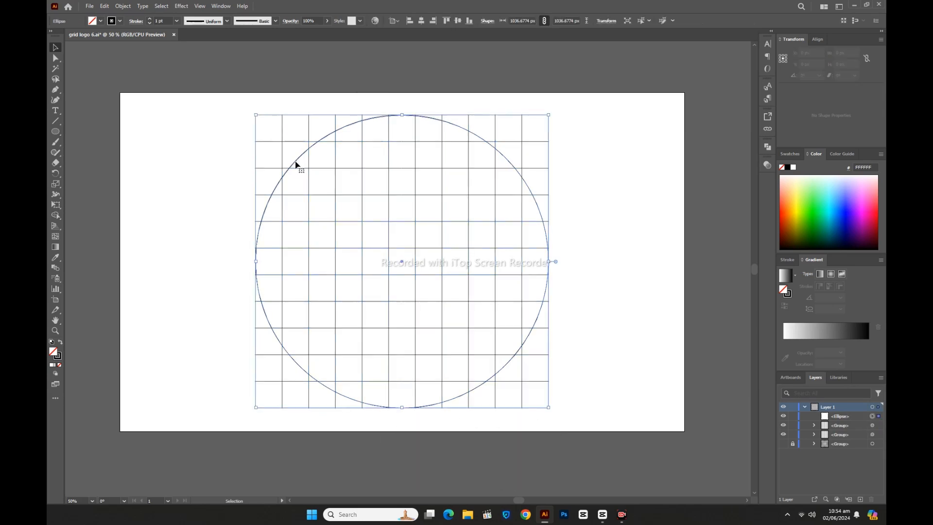
pyautogui.click(104, 6)
pyautogui.click(120, 51)
pyautogui.click(104, 6)
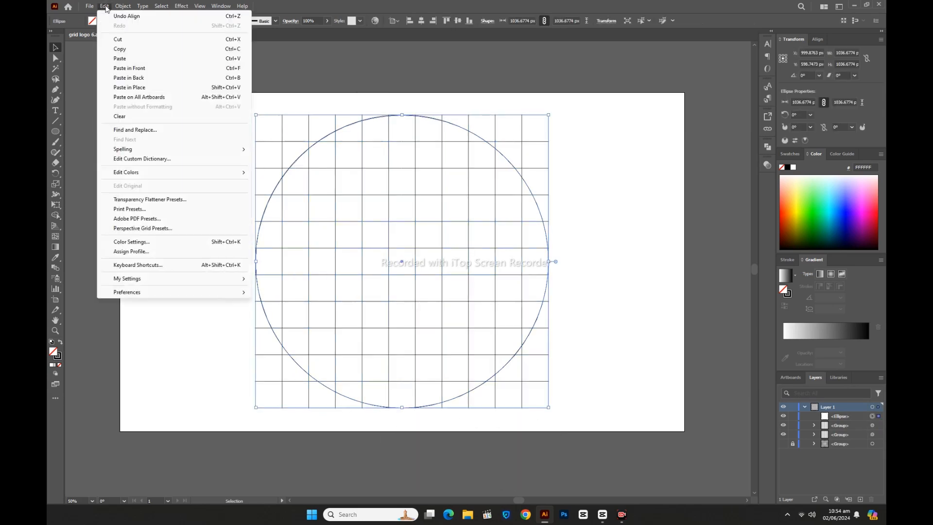
pyautogui.click(129, 68)
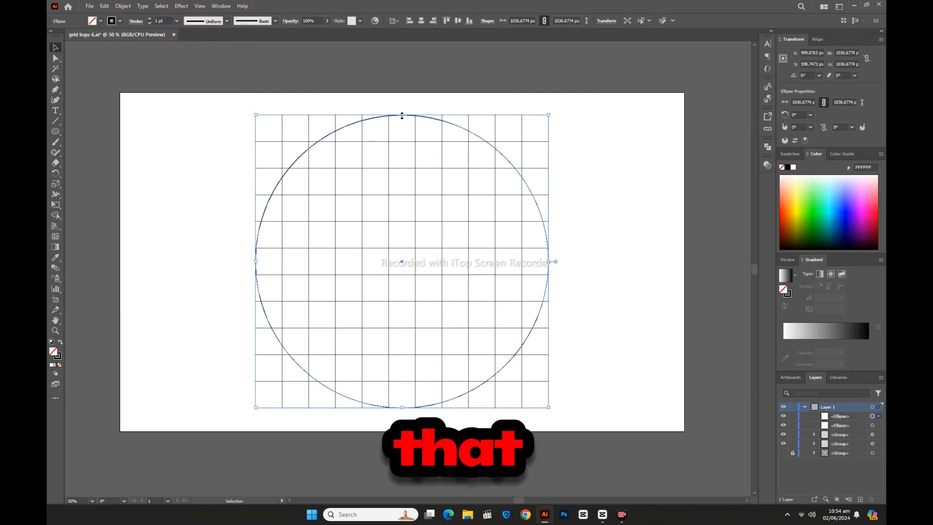
pyautogui.moveTo(402, 116); pyautogui.dragTo(402, 141)
pyautogui.click(300, 178)
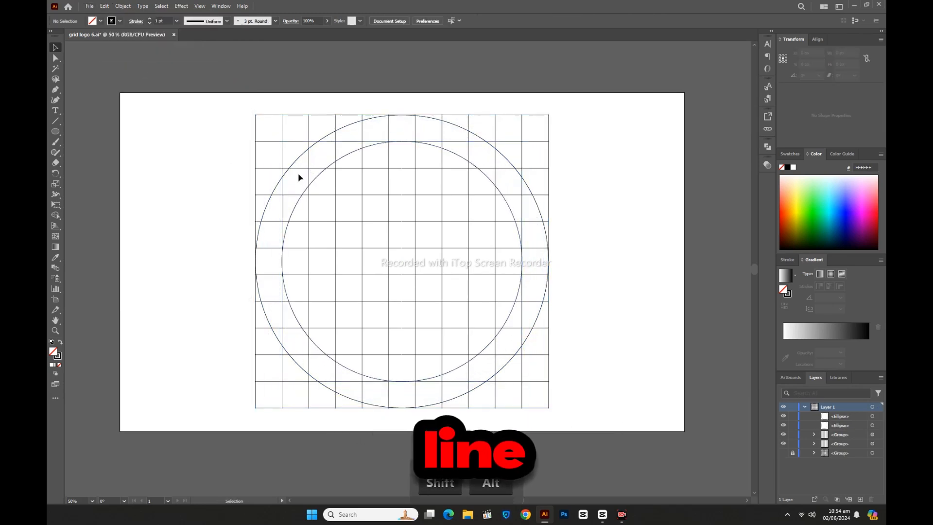
# - Add two more concentric circles from copies pasted in front, each shrunk about the center to the next grid line inward
pyautogui.click(318, 179)
pyautogui.click(104, 5)
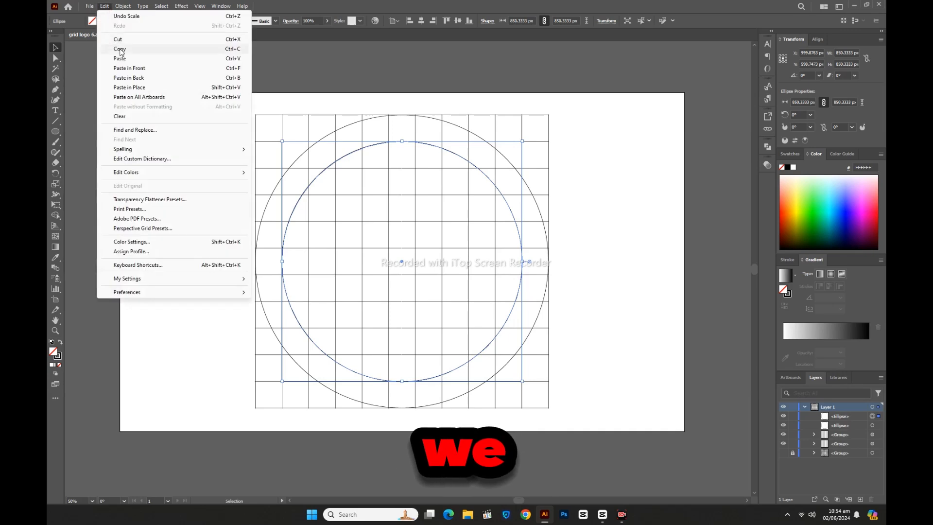
pyautogui.click(120, 50)
pyautogui.click(104, 6)
pyautogui.click(129, 68)
pyautogui.moveTo(402, 141); pyautogui.dragTo(403, 194)
pyautogui.click(104, 6)
pyautogui.click(121, 50)
pyautogui.click(104, 5)
pyautogui.click(130, 68)
pyautogui.moveTo(208, 164); pyautogui.dragTo(595, 322)
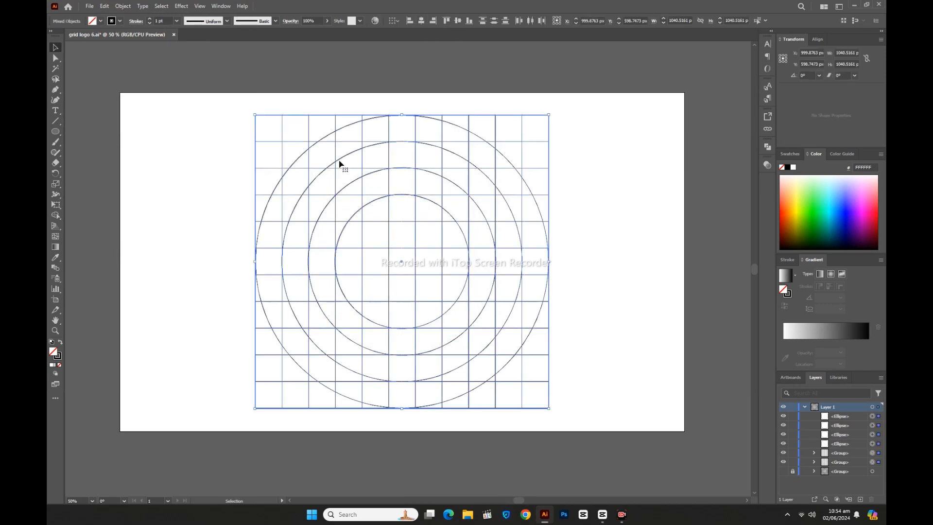
pyautogui.click(215, 224)
# - In outline view, scale the two innermost circles about their center to touch the grid lines exactly, and return to preview
pyautogui.hotkey('ctrl', 'y')
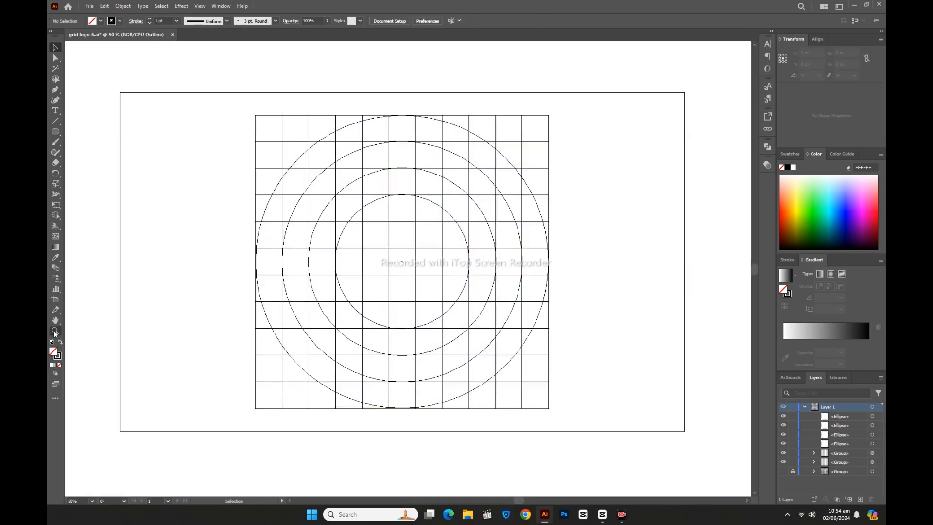
pyautogui.click(391, 236)
pyautogui.click(417, 252)
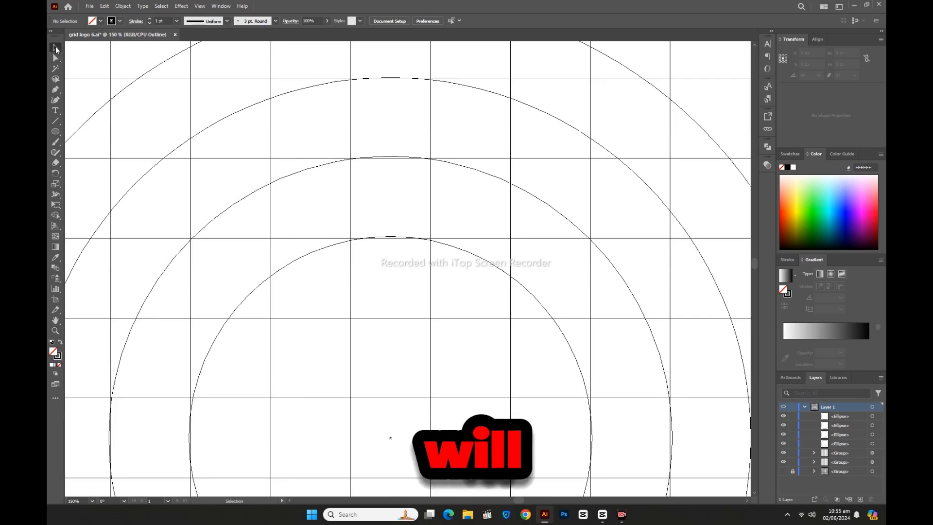
pyautogui.click(321, 250)
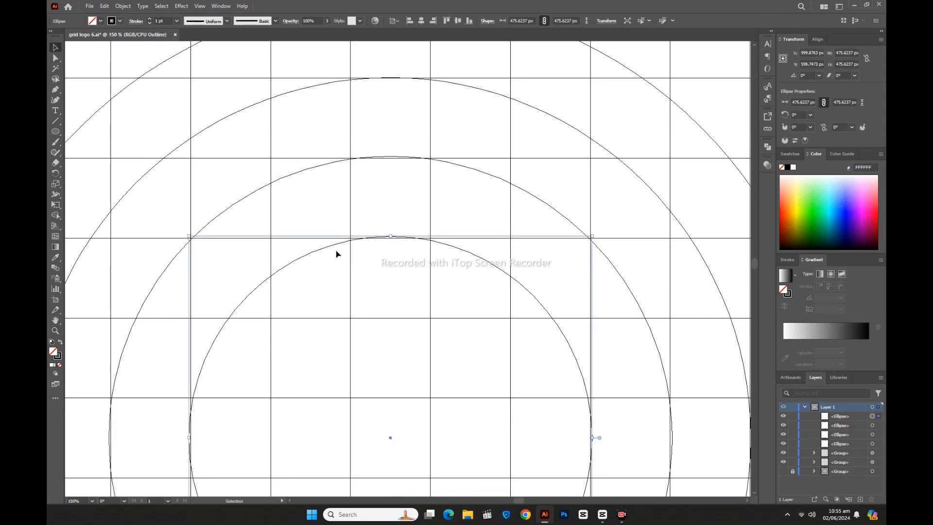
pyautogui.moveTo(390, 236); pyautogui.dragTo(391, 238)
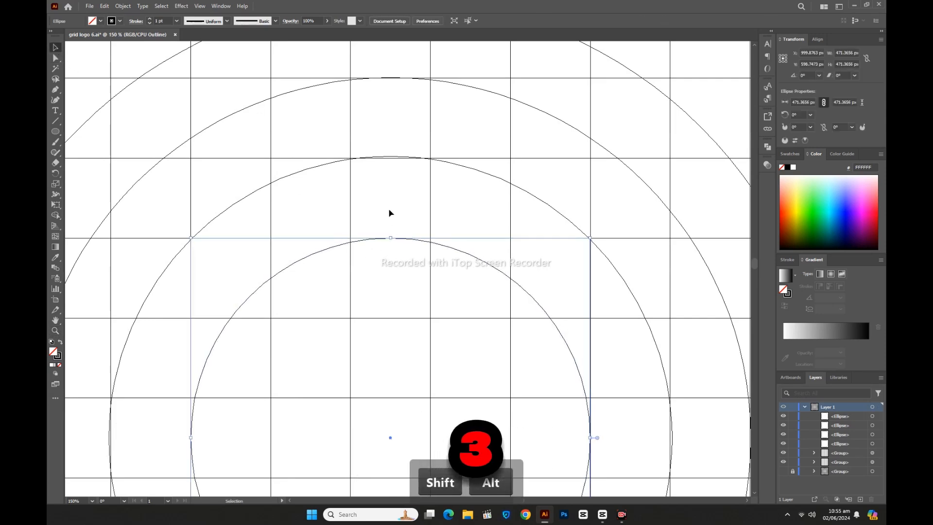
pyautogui.click(331, 172)
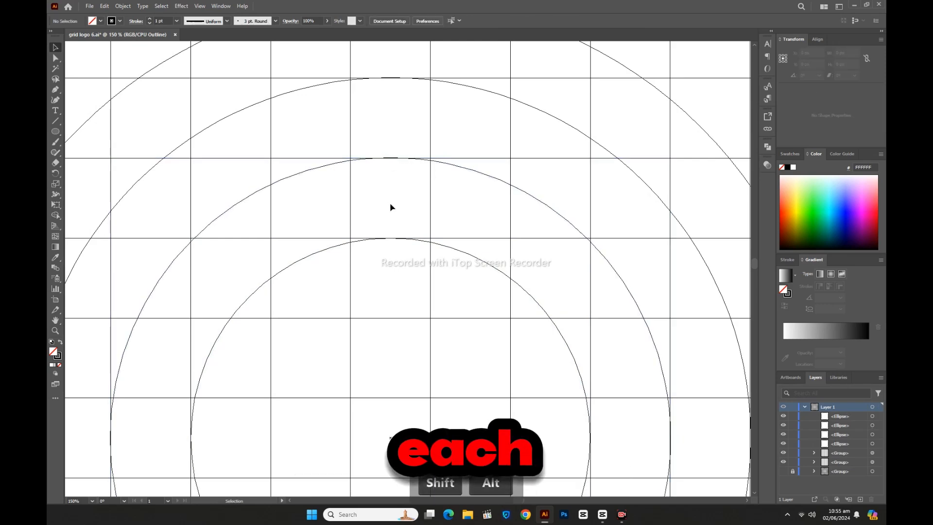
pyautogui.scroll(3, 392, 204)
pyautogui.scroll(1, 390, 206)
pyautogui.scroll(-6, 383, 247)
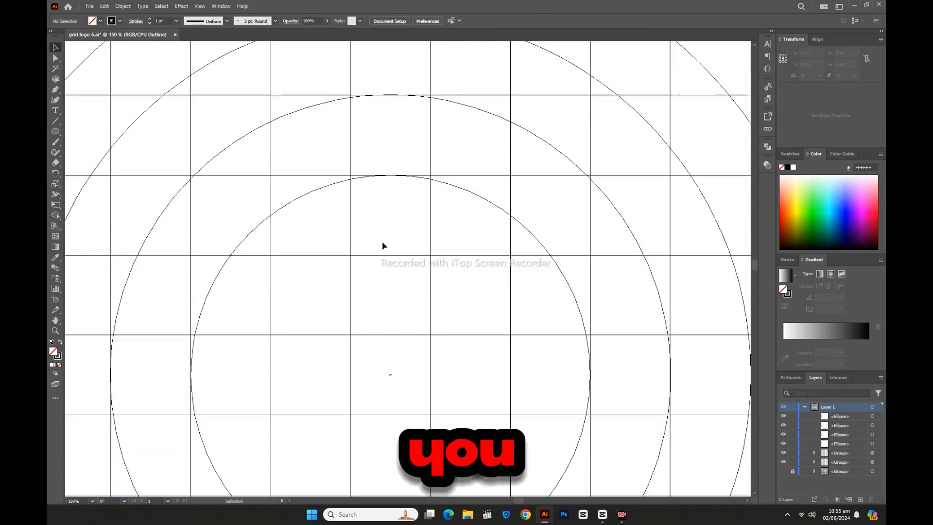
pyautogui.hotkey('ctrl', '0')
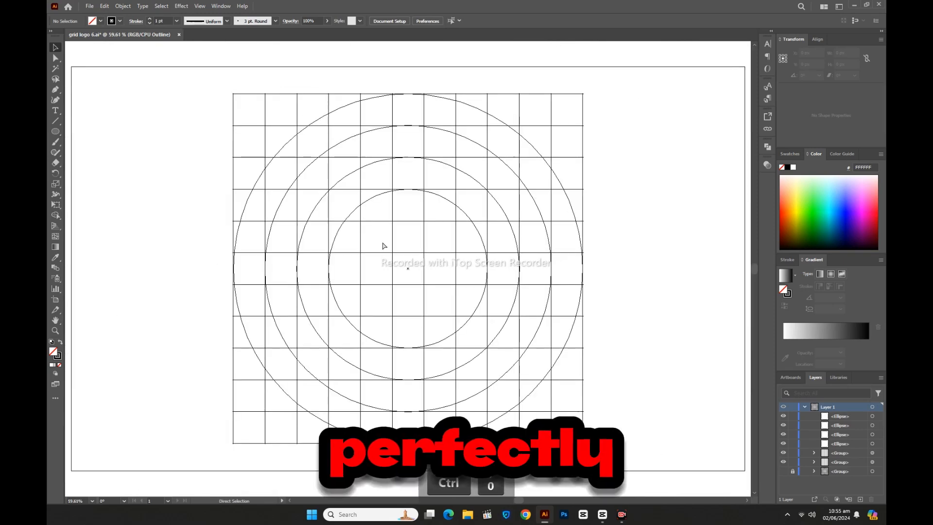
pyautogui.hotkey('ctrl', 'y')
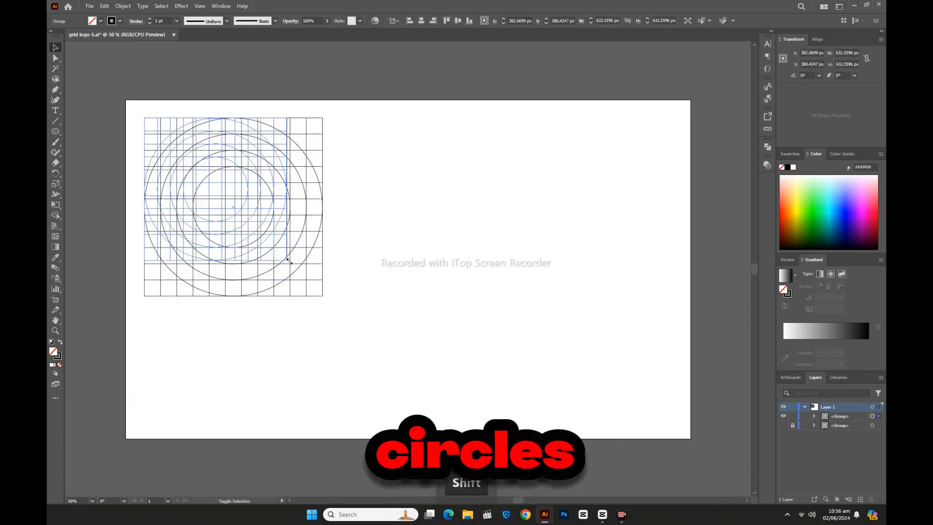
# - Scale the grouped grid to about 503 px wide and place two evenly spaced copies beside it in a row
pyautogui.click(295, 279)
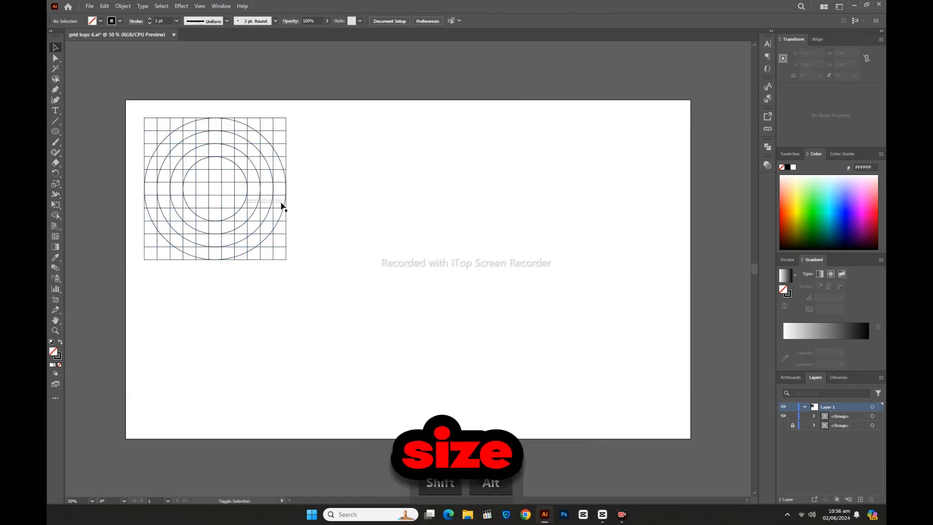
pyautogui.moveTo(267, 197); pyautogui.dragTo(443, 201)
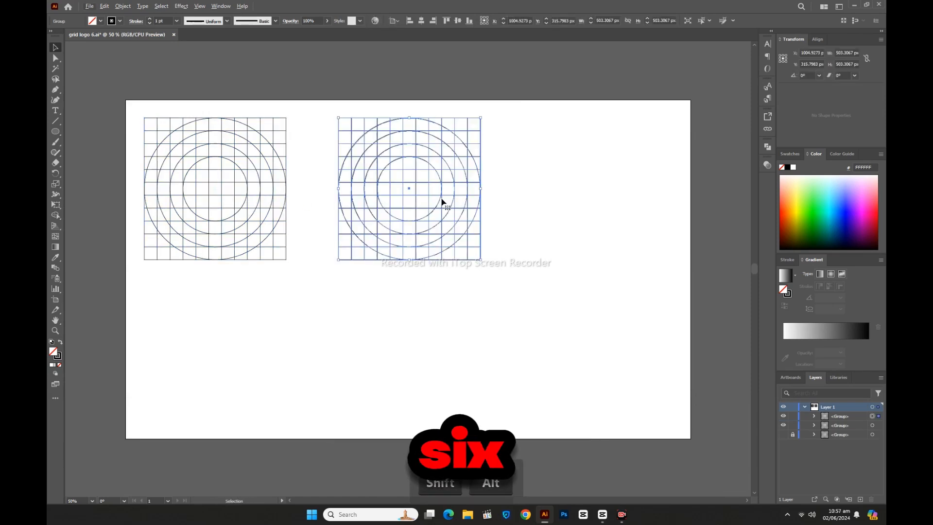
pyautogui.hotkey('ctrl', 'd')
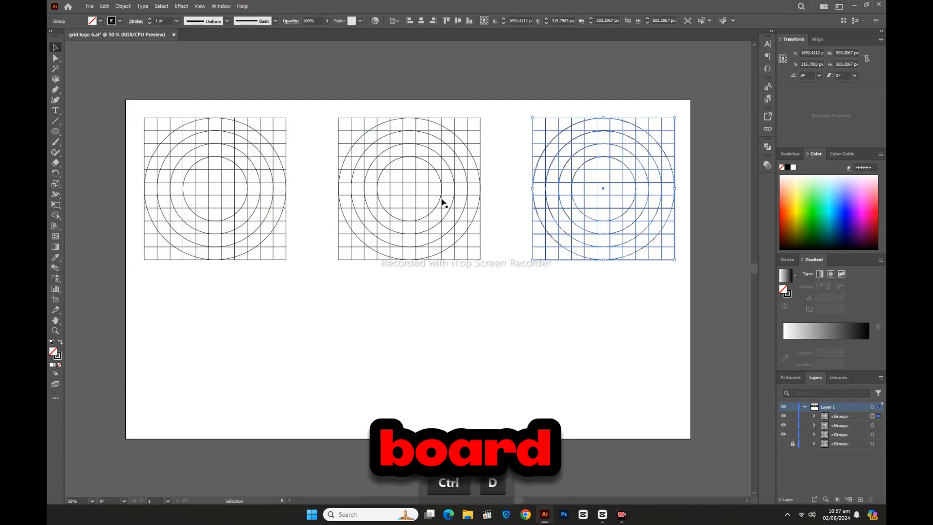
# - Paste a copy of all three grids in front and move it straight down to form a second row below the first
pyautogui.hotkey('ctrl', 'a')
pyautogui.hotkey('ctrl', 'c')
pyautogui.hotkey('ctrl', 'f')
pyautogui.hotkey('shift', 'Down')
pyautogui.hotkey('shift', 'Down')
pyautogui.hotkey('shift', 'Down')
pyautogui.hotkey('shift', 'Down')
pyautogui.hotkey('shift', 'Down')
pyautogui.hotkey('shift', 'Down')
pyautogui.hotkey('shift', 'Down')
pyautogui.hotkey('shift', 'Down')
pyautogui.hotkey('shift', 'Down')
pyautogui.hotkey('shift', 'Down')
pyautogui.hotkey('shift', 'Down')
pyautogui.hotkey('shift', 'Down')
pyautogui.hotkey('shift', 'Down')
pyautogui.hotkey('shift', 'Down')
pyautogui.hotkey('shift', 'Down')
pyautogui.hotkey('shift', 'Down')
pyautogui.hotkey('shift', 'Down')
pyautogui.hotkey('shift', 'Down')
pyautogui.hotkey('shift', 'Down')
pyautogui.hotkey('shift', 'Down')
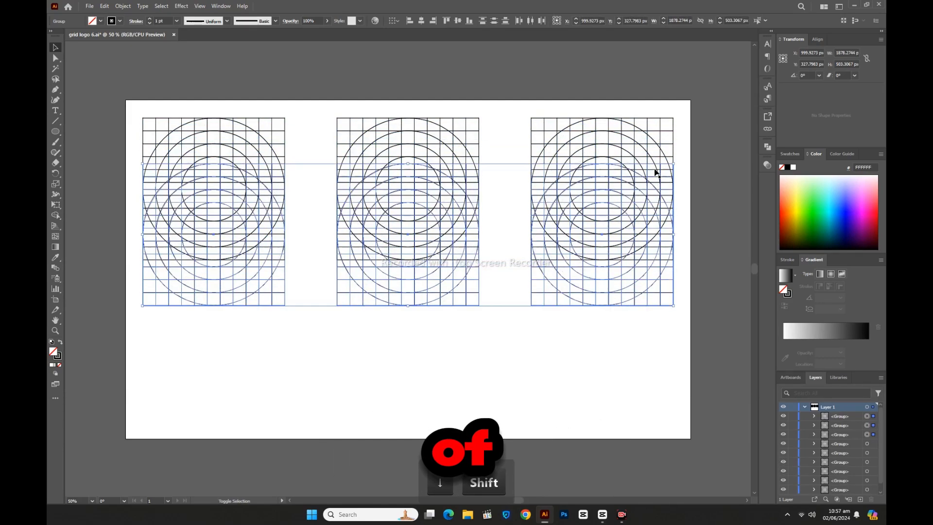
pyautogui.hotkey('shift', 'Down')
pyautogui.hotkey('shift', 'Down')
pyautogui.hotkey('shift', 'Down')
pyautogui.hotkey('shift', 'Down')
pyautogui.hotkey('shift', 'Down')
pyautogui.hotkey('shift', 'Down')
pyautogui.hotkey('shift', 'Down')
pyautogui.hotkey('shift', 'Down')
pyautogui.hotkey('shift', 'Down')
pyautogui.click(115, 264)
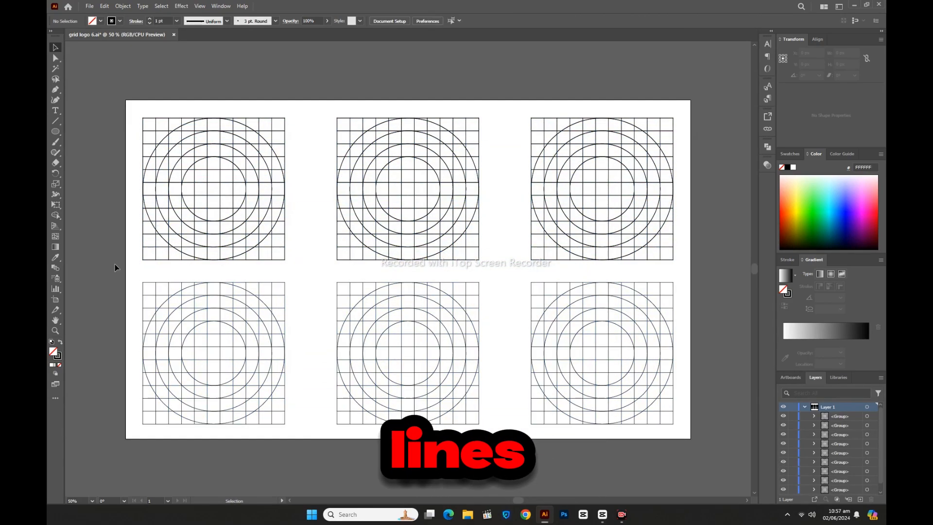
# - With Shape Builder and a black fill, merge cells of the first grid into the inner S's upper arc, extended arm and middle bar
pyautogui.click(212, 190)
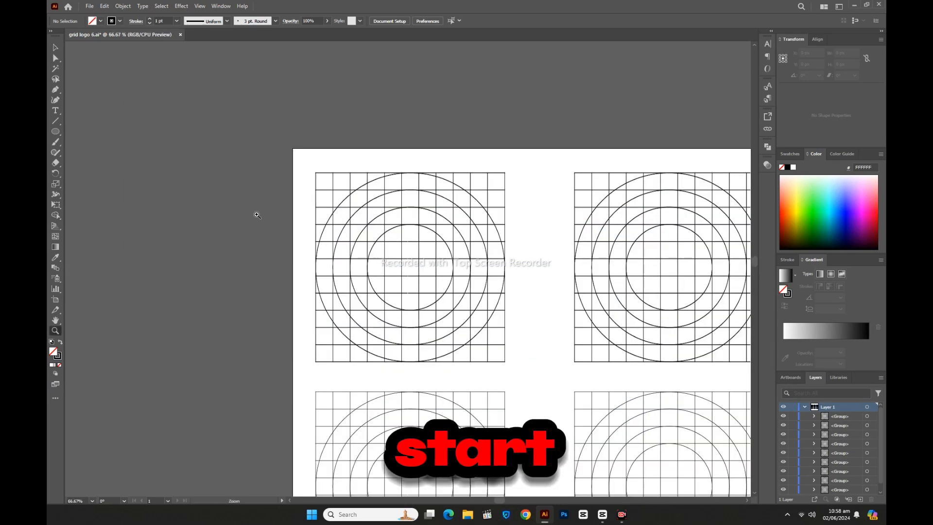
pyautogui.click(415, 272)
pyautogui.click(410, 267)
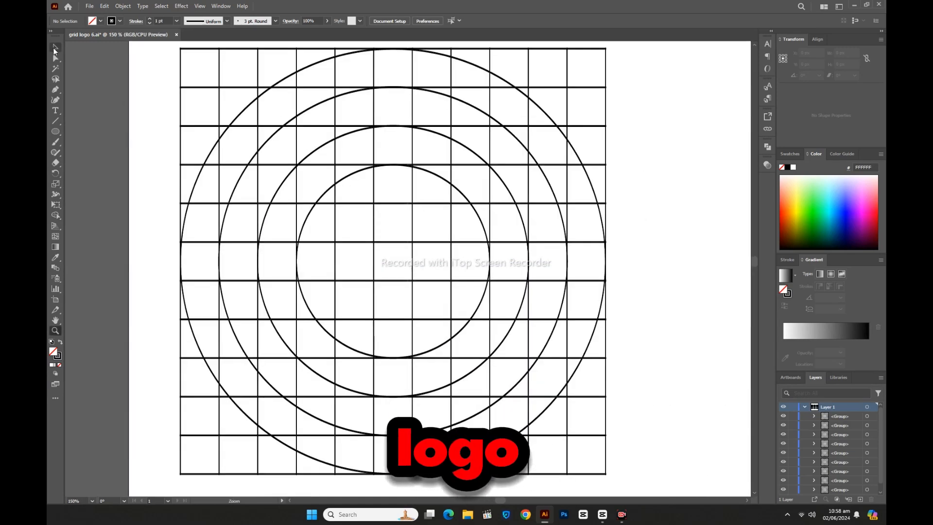
pyautogui.press('v')
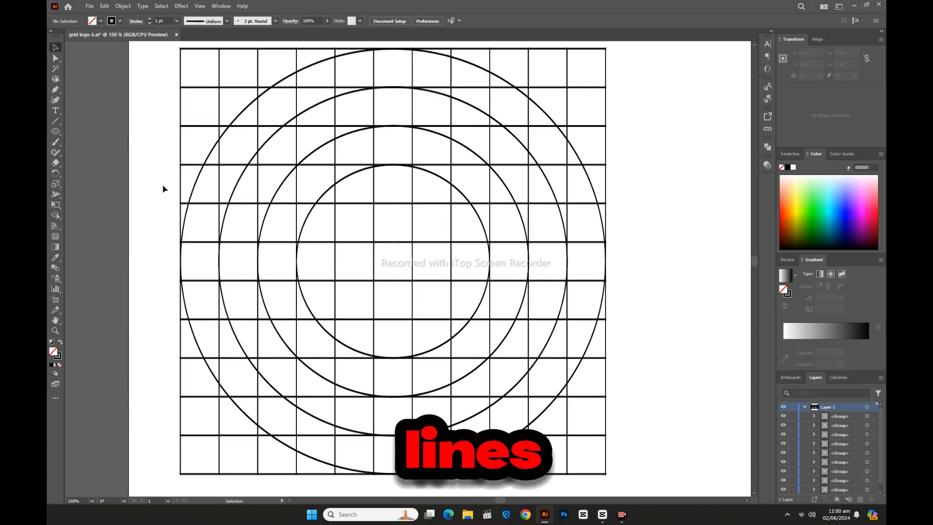
pyautogui.moveTo(163, 188); pyautogui.dragTo(625, 323)
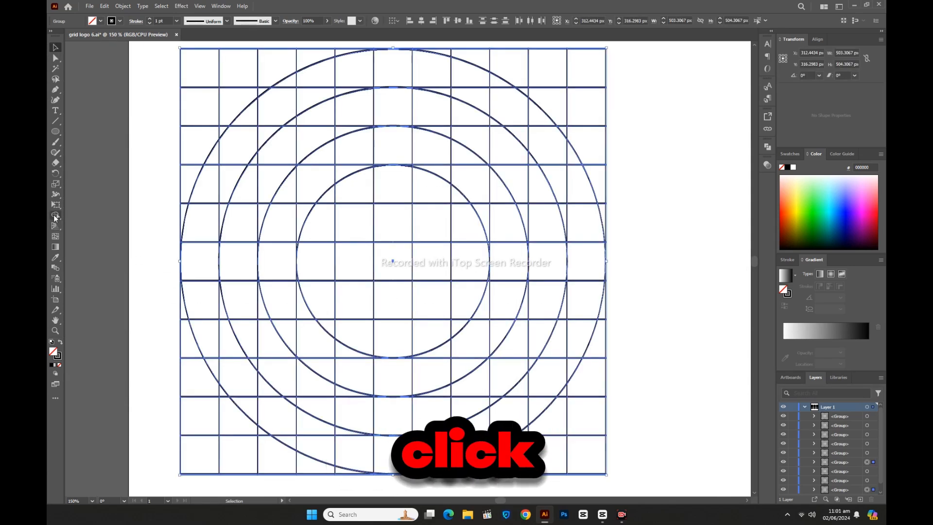
pyautogui.click(55, 217)
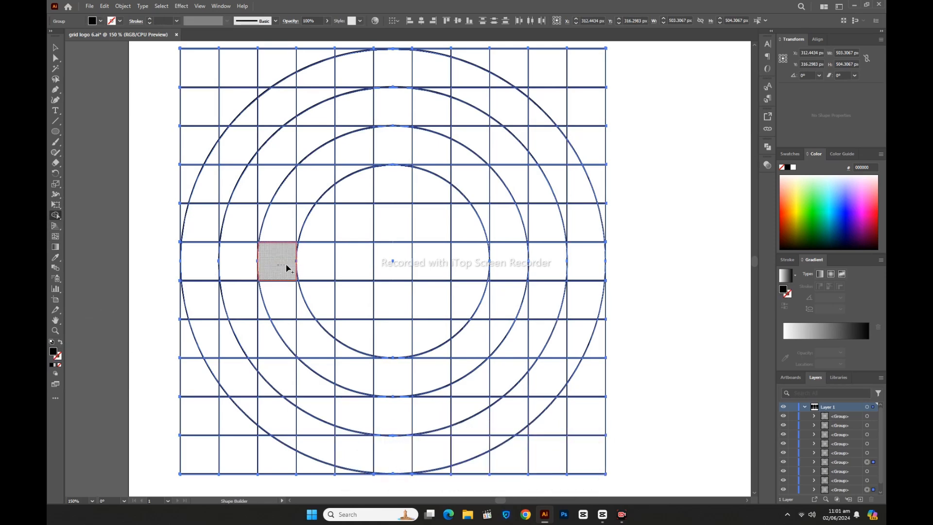
pyautogui.moveTo(287, 267)
pyautogui.mouseDown()
pyautogui.moveTo(319, 260)
pyautogui.moveTo(277, 264)
pyautogui.moveTo(296, 174)
pyautogui.moveTo(429, 153)
pyautogui.mouseUp()
pyautogui.moveTo(435, 155)
pyautogui.mouseDown()
pyautogui.moveTo(533, 188)
pyautogui.moveTo(518, 184)
pyautogui.moveTo(580, 186)
pyautogui.mouseUp()
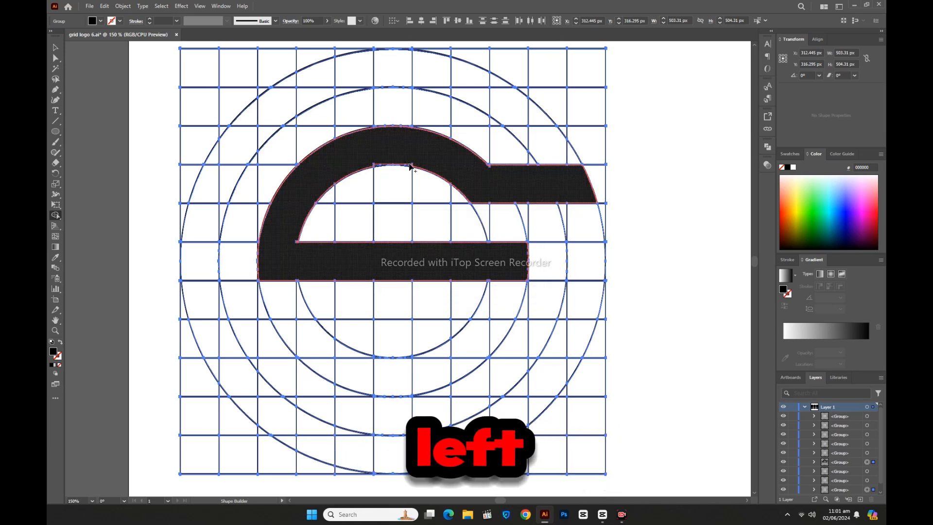
# - Complete the S logo by merging the upper outer ring, the lower inner curve and the lower outer ring from grid cells
pyautogui.moveTo(409, 165); pyautogui.dragTo(378, 165)
pyautogui.moveTo(562, 181); pyautogui.dragTo(521, 135)
pyautogui.moveTo(569, 162)
pyautogui.mouseDown()
pyautogui.moveTo(547, 137)
pyautogui.moveTo(469, 89)
pyautogui.moveTo(345, 88)
pyautogui.moveTo(261, 117)
pyautogui.moveTo(221, 211)
pyautogui.mouseUp()
pyautogui.moveTo(508, 292)
pyautogui.mouseDown()
pyautogui.moveTo(469, 341)
pyautogui.moveTo(209, 341)
pyautogui.moveTo(362, 447)
pyautogui.moveTo(568, 371)
pyautogui.moveTo(572, 311)
pyautogui.mouseUp()
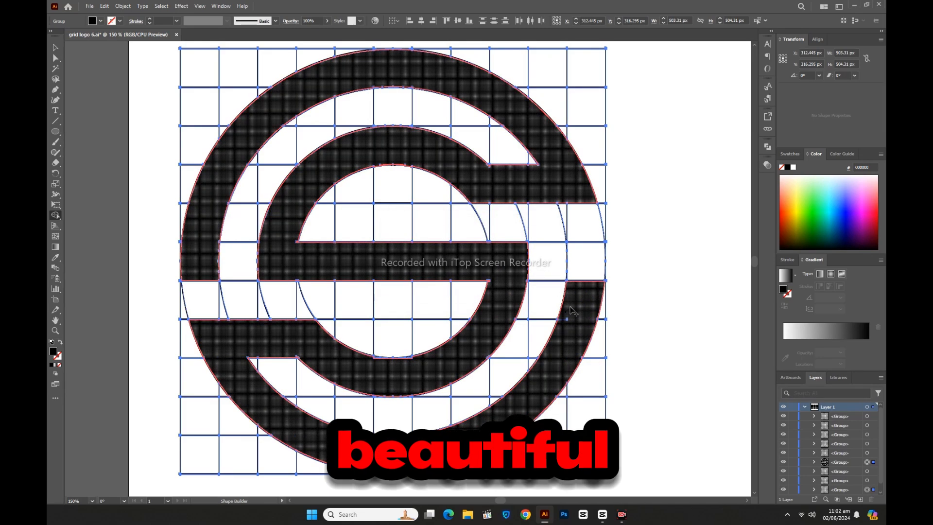
# - Ungroup the first grid's artwork so the S logo is separate from the remaining grid lines
pyautogui.keyDown('ctrl'); pyautogui.click(152, 170); pyautogui.keyUp('ctrl')
pyautogui.hotkey('ctrl', '-')
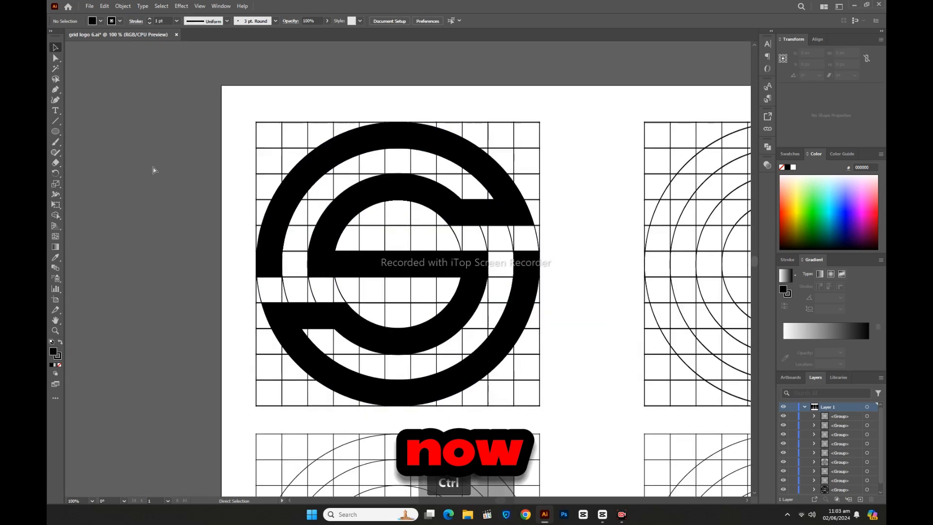
pyautogui.hotkey('ctrl', '-')
pyautogui.hotkey('ctrl', '+')
pyautogui.moveTo(188, 136); pyautogui.dragTo(369, 232)
pyautogui.rightClick(372, 234)
pyautogui.click(400, 356)
pyautogui.click(160, 209)
# - Bring the S logo to the front and lock it, deleting the leftover grid lines around it
pyautogui.click(223, 233)
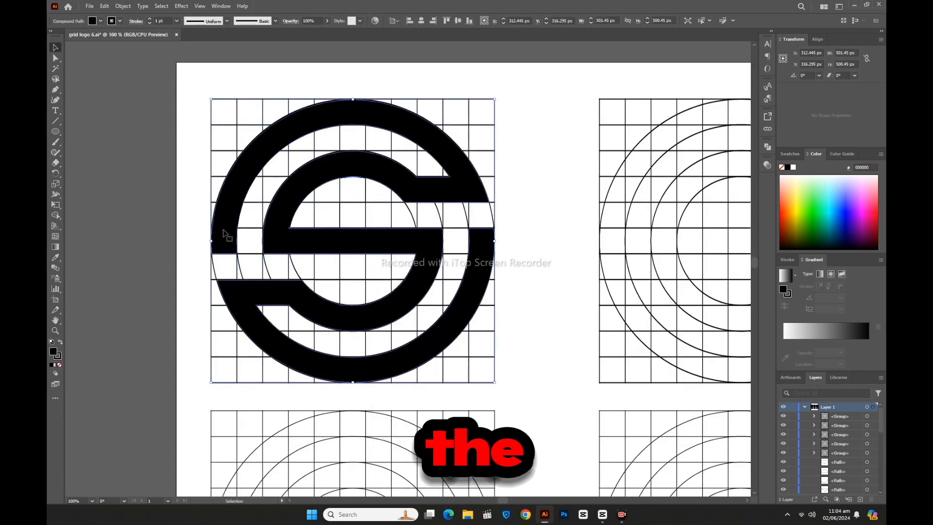
pyautogui.rightClick(300, 240)
pyautogui.moveTo(335, 395)
pyautogui.click(445, 396)
pyautogui.hotkey('ctrl', '2')
pyautogui.moveTo(178, 92); pyautogui.dragTo(516, 387)
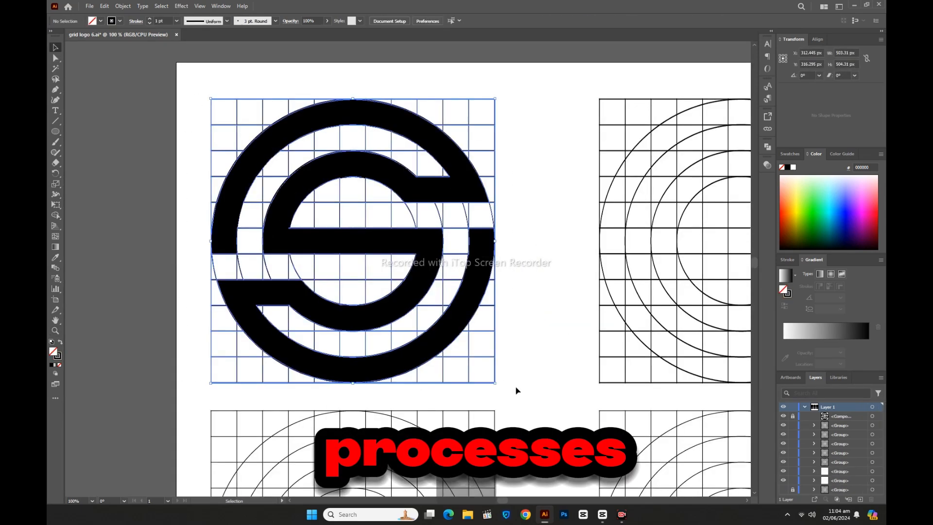
pyautogui.press('Delete')
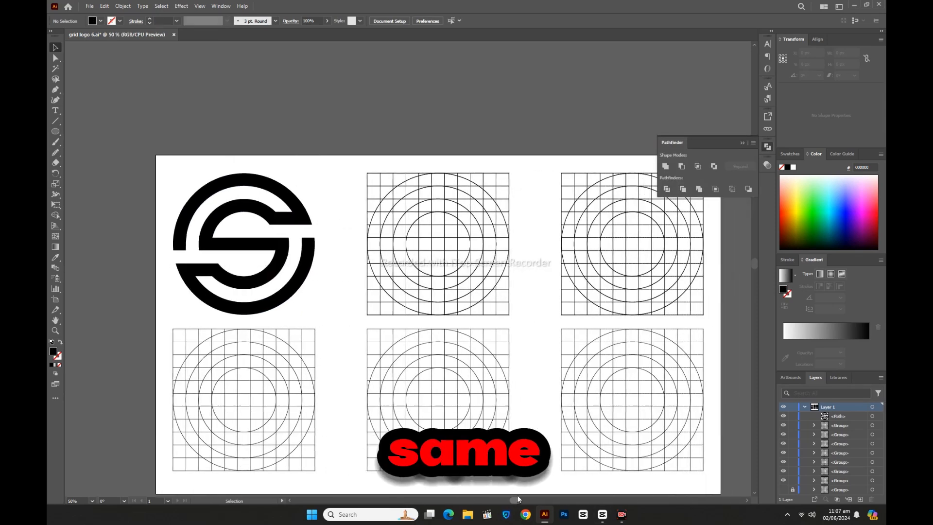
# - On the second grid, use Shape Builder with a black fill to merge facing upper and lower central stems with short inner crossbars
pyautogui.scroll(-2, 516, 494)
pyautogui.hscroll(2, 517, 498)
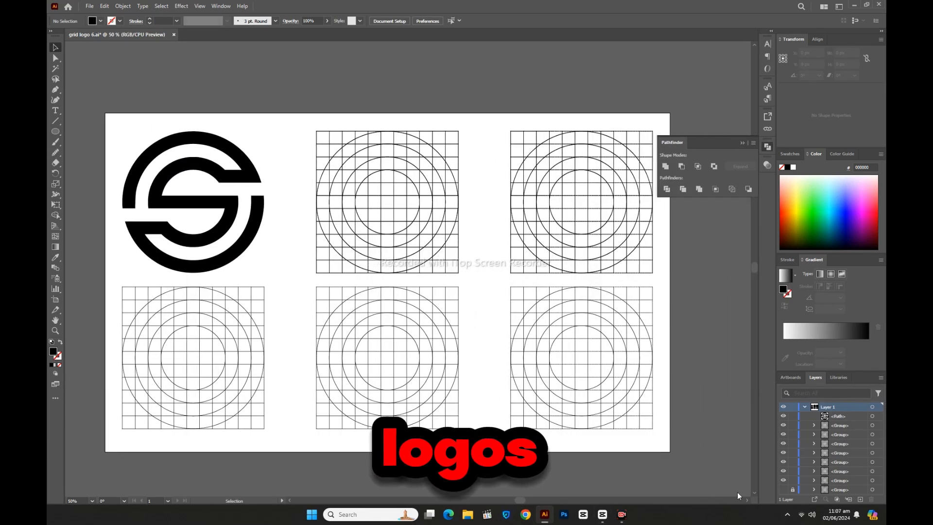
pyautogui.doubleClick(56, 330)
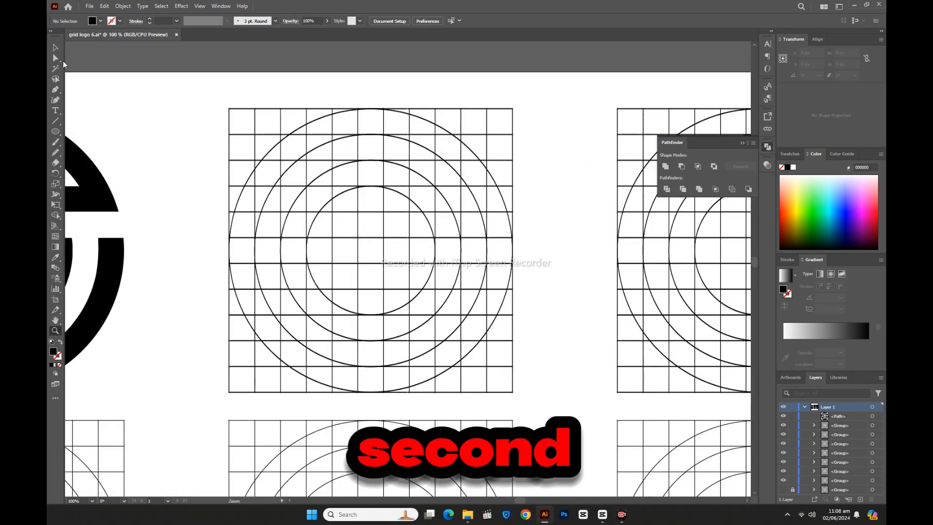
pyautogui.click(56, 47)
pyautogui.click(741, 142)
pyautogui.moveTo(197, 145); pyautogui.dragTo(486, 236)
pyautogui.click(55, 215)
pyautogui.click(60, 342)
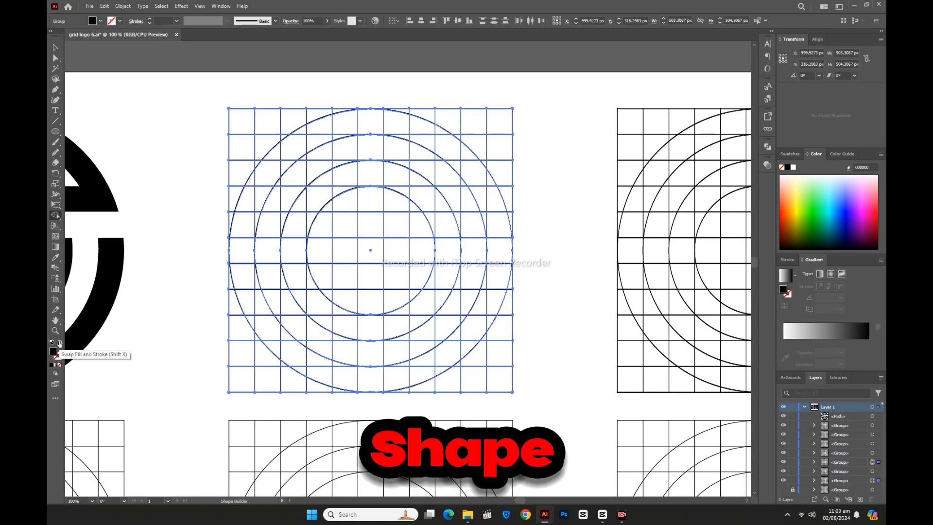
pyautogui.moveTo(371, 120); pyautogui.dragTo(373, 226)
pyautogui.moveTo(371, 274); pyautogui.dragTo(372, 379)
pyautogui.moveTo(345, 225); pyautogui.dragTo(397, 225)
pyautogui.moveTo(345, 276); pyautogui.dragTo(399, 275)
# - Merge grid cells into full-width horizontal bars across the upper and lower stems of the second logo, joining all leftover fragments
pyautogui.moveTo(346, 150)
pyautogui.mouseDown()
pyautogui.moveTo(400, 153)
pyautogui.moveTo(266, 149)
pyautogui.mouseUp()
pyautogui.moveTo(397, 149); pyautogui.dragTo(450, 148)
pyautogui.moveTo(267, 148); pyautogui.dragTo(240, 149)
pyautogui.moveTo(450, 149); pyautogui.dragTo(501, 148)
pyautogui.moveTo(501, 353); pyautogui.dragTo(240, 353)
pyautogui.moveTo(343, 146); pyautogui.dragTo(343, 137)
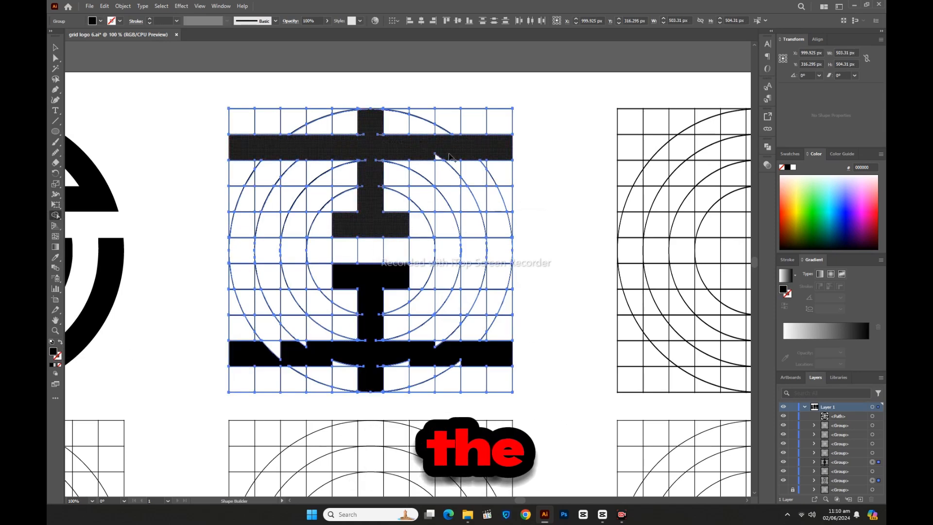
pyautogui.moveTo(449, 154); pyautogui.dragTo(437, 157)
pyautogui.moveTo(371, 130); pyautogui.dragTo(381, 192)
pyautogui.moveTo(370, 317); pyautogui.dragTo(373, 346)
pyautogui.moveTo(437, 342)
pyautogui.mouseDown()
pyautogui.moveTo(455, 364)
pyautogui.moveTo(382, 366)
pyautogui.mouseUp()
# - Add vertical side bars with short connectors to the second logo and merge the curved arcs around its center
pyautogui.moveTo(498, 194)
pyautogui.mouseDown()
pyautogui.moveTo(491, 265)
pyautogui.moveTo(497, 214)
pyautogui.mouseUp()
pyautogui.moveTo(241, 199); pyautogui.dragTo(241, 302)
pyautogui.click(473, 250)
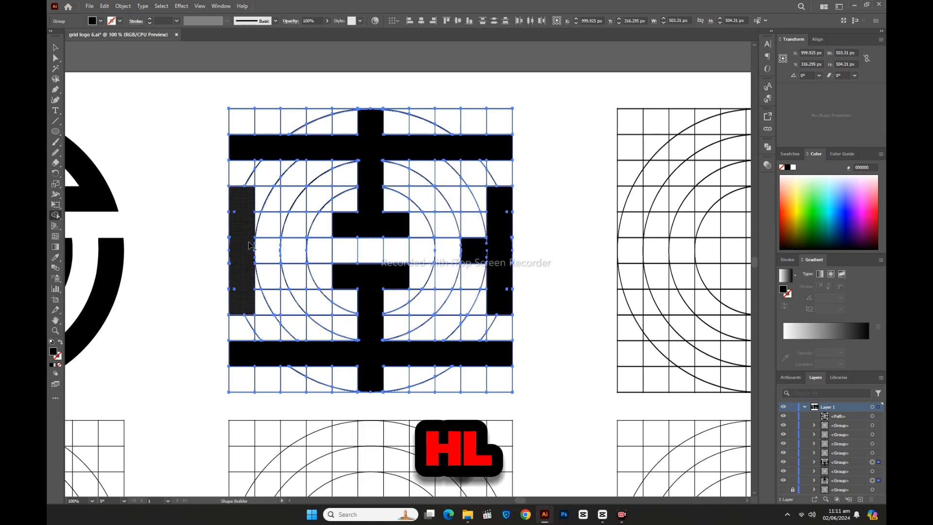
pyautogui.moveTo(249, 245); pyautogui.dragTo(268, 250)
pyautogui.moveTo(499, 250); pyautogui.dragTo(474, 250)
pyautogui.moveTo(323, 319)
pyautogui.mouseDown()
pyautogui.moveTo(304, 274)
pyautogui.moveTo(324, 176)
pyautogui.mouseUp()
pyautogui.moveTo(416, 177)
pyautogui.mouseDown()
pyautogui.moveTo(441, 298)
pyautogui.moveTo(460, 258)
pyautogui.mouseUp()
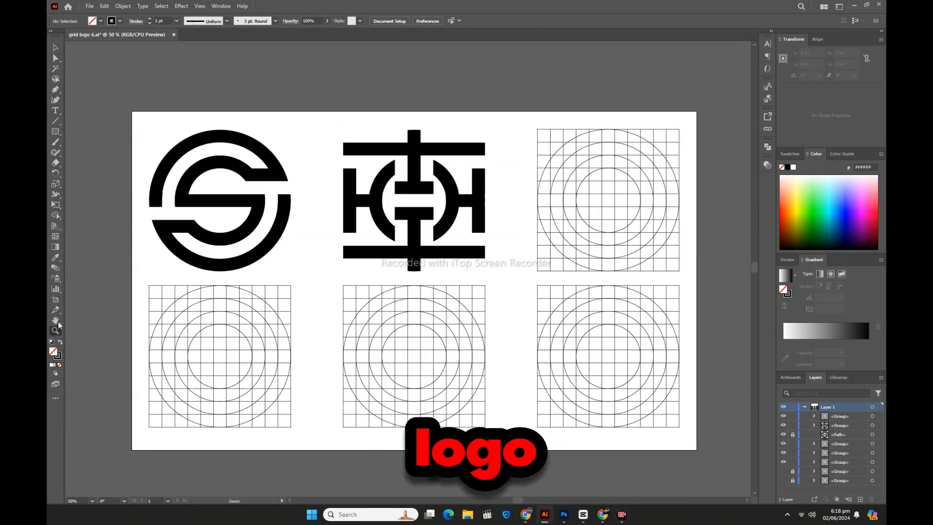
# - On the third grid, use Shape Builder with a black fill to merge a central vertical bar and a parallel stem for the G
pyautogui.click(608, 202)
pyautogui.click(423, 264)
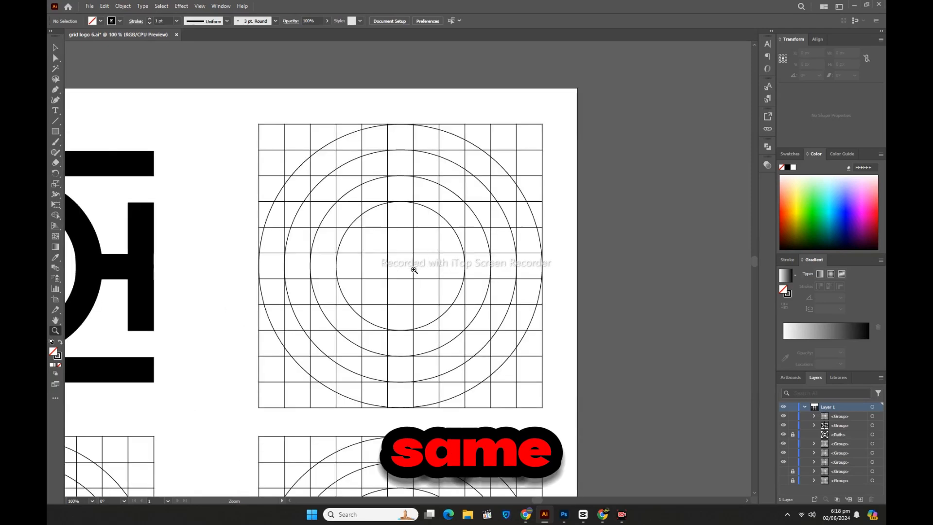
pyautogui.click(415, 268)
pyautogui.moveTo(149, 123); pyautogui.dragTo(615, 346)
pyautogui.hotkey('shift', 'm')
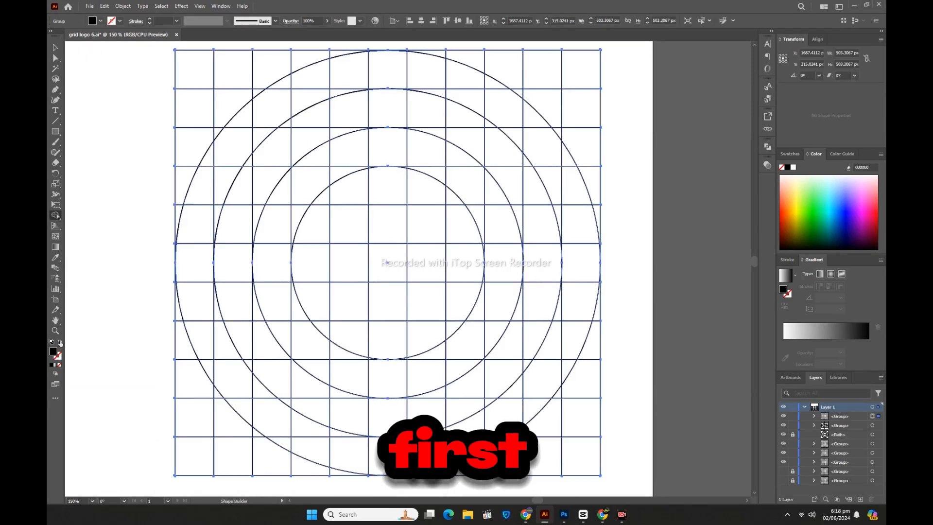
pyautogui.moveTo(387, 58)
pyautogui.mouseDown()
pyautogui.moveTo(379, 291)
pyautogui.moveTo(389, 141)
pyautogui.mouseUp()
pyautogui.moveTo(392, 394); pyautogui.dragTo(392, 396)
pyautogui.moveTo(462, 60)
pyautogui.mouseDown()
pyautogui.moveTo(454, 77)
pyautogui.moveTo(464, 393)
pyautogui.moveTo(481, 250)
pyautogui.mouseUp()
pyautogui.moveTo(481, 283); pyautogui.dragTo(479, 287)
# - Merge cells on the third grid into an S with a curved upper half and a squared lower half beside the central bar
pyautogui.moveTo(310, 464)
pyautogui.mouseDown()
pyautogui.moveTo(316, 364)
pyautogui.moveTo(304, 468)
pyautogui.moveTo(191, 443)
pyautogui.moveTo(185, 341)
pyautogui.moveTo(227, 344)
pyautogui.mouseUp()
pyautogui.moveTo(205, 365); pyautogui.dragTo(208, 391)
pyautogui.moveTo(311, 313)
pyautogui.mouseDown()
pyautogui.moveTo(312, 268)
pyautogui.moveTo(190, 264)
pyautogui.mouseUp()
pyautogui.moveTo(229, 228)
pyautogui.mouseDown()
pyautogui.moveTo(199, 185)
pyautogui.moveTo(311, 73)
pyautogui.moveTo(315, 137)
pyautogui.moveTo(298, 177)
pyautogui.mouseUp()
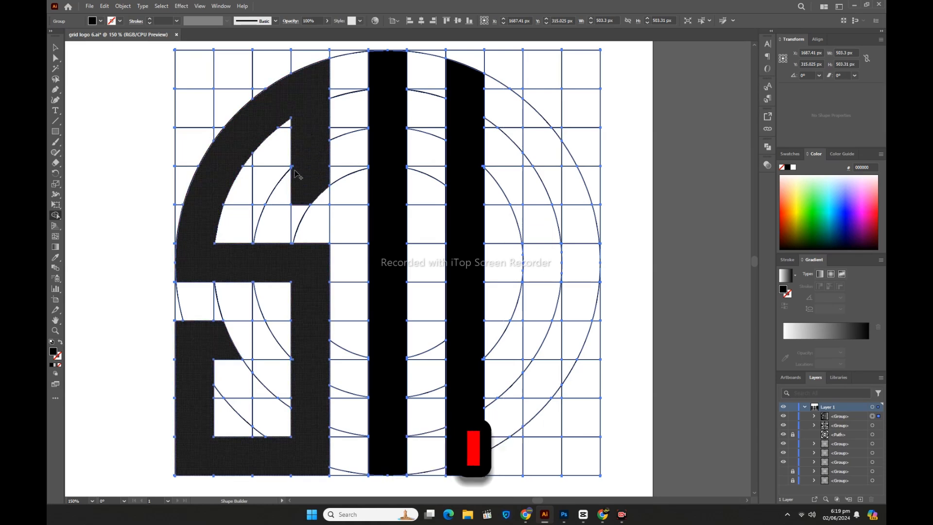
pyautogui.moveTo(207, 340); pyautogui.dragTo(233, 340)
# - Shape the G on the third grid by merging its upper curve, squared lower hook and the curve's downward extension
pyautogui.moveTo(467, 93); pyautogui.dragTo(543, 145)
pyautogui.moveTo(543, 146); pyautogui.dragTo(559, 191)
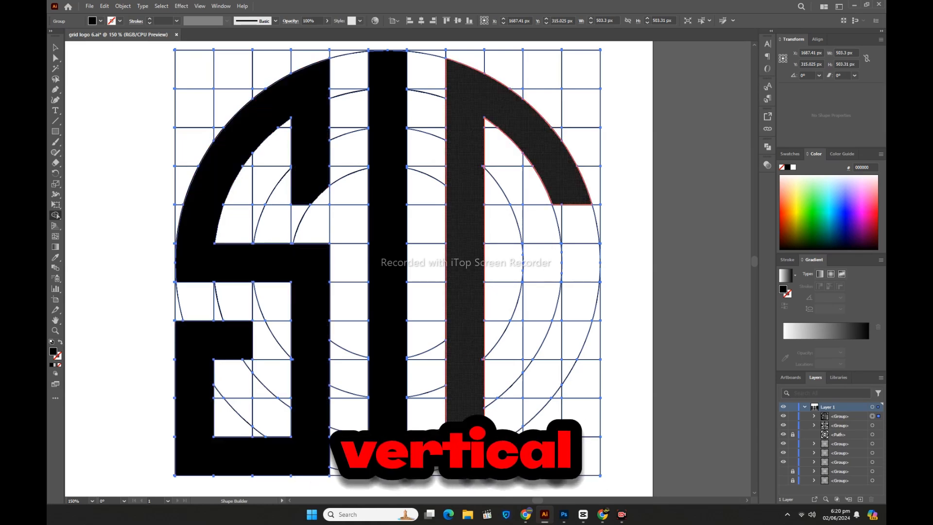
pyautogui.moveTo(587, 422)
pyautogui.mouseDown()
pyautogui.moveTo(593, 333)
pyautogui.moveTo(535, 339)
pyautogui.moveTo(573, 340)
pyautogui.mouseUp()
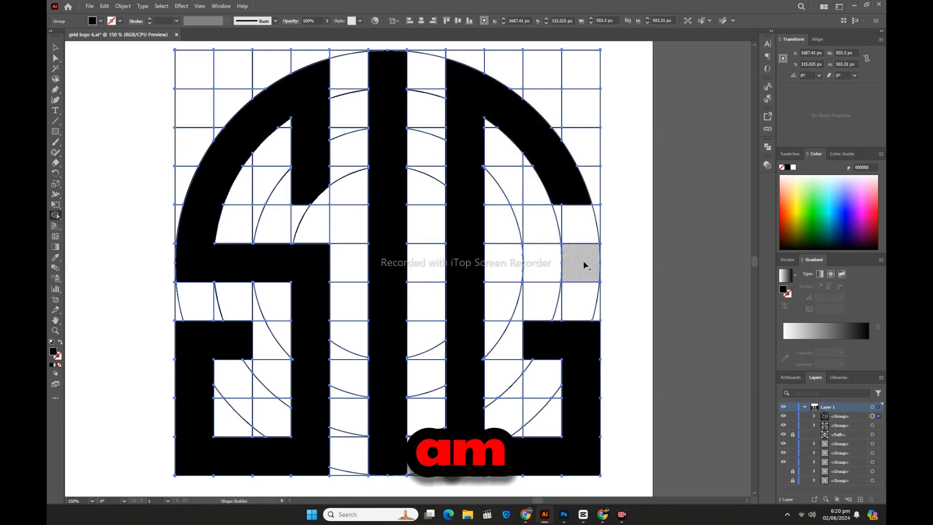
pyautogui.moveTo(583, 264); pyautogui.dragTo(575, 192)
# - Delete the leftover grid lines around the SIG logo
pyautogui.moveTo(130, 63); pyautogui.dragTo(621, 452)
pyautogui.press('Delete')
pyautogui.hotkey('ctrl', '-')
pyautogui.hotkey('ctrl', '-')
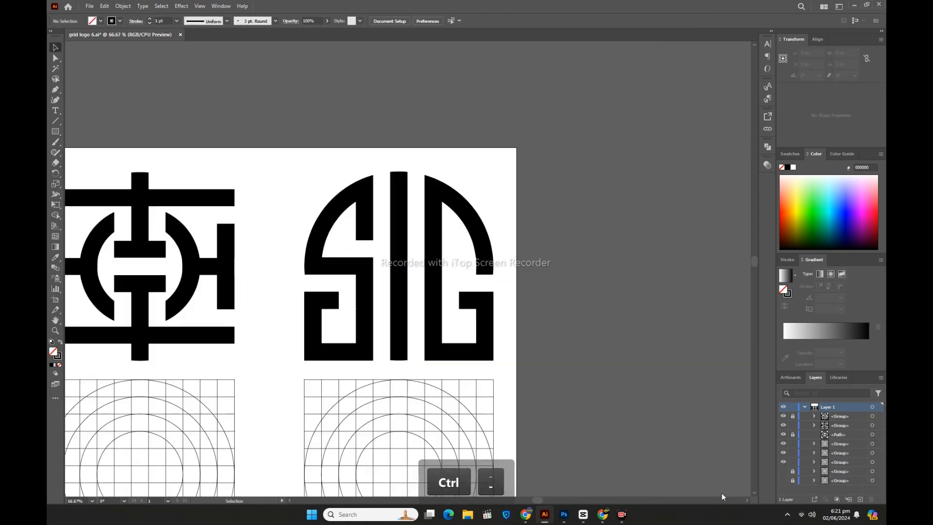
pyautogui.hotkey('ctrl', '-')
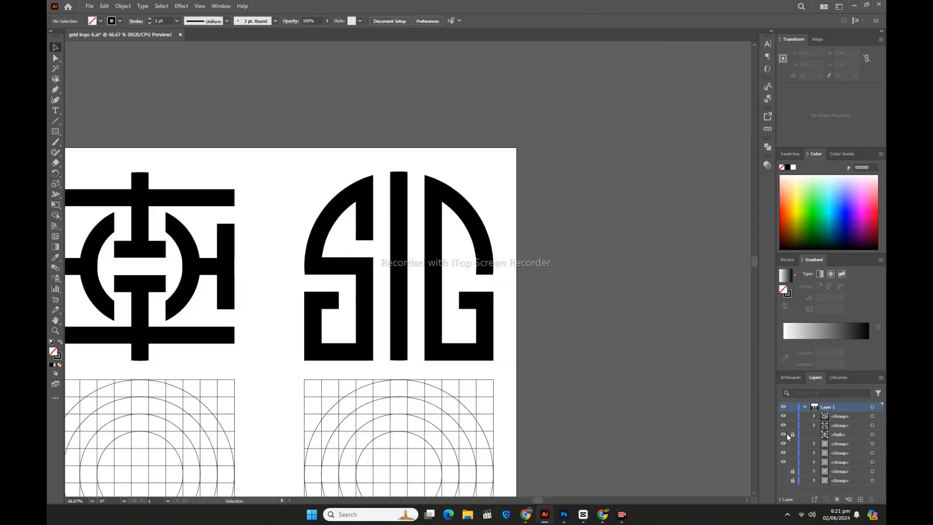
# - On the fourth grid, use Shape Builder with a black fill to merge two vertical columns and a crossbar into a central H
pyautogui.click(58, 332)
pyautogui.click(209, 348)
pyautogui.click(414, 270)
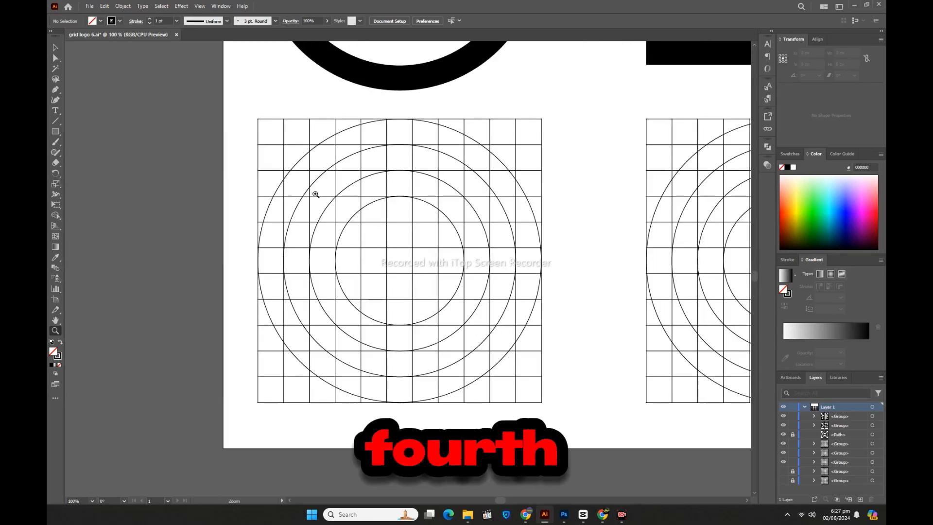
pyautogui.moveTo(249, 140); pyautogui.dragTo(264, 345)
pyautogui.click(55, 215)
pyautogui.click(60, 342)
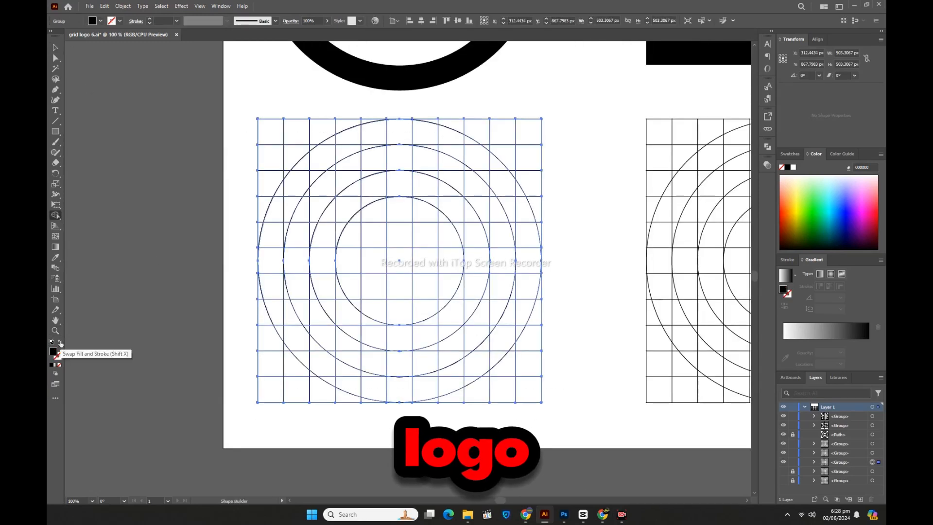
pyautogui.moveTo(372, 242)
pyautogui.mouseDown()
pyautogui.moveTo(374, 146)
pyautogui.moveTo(370, 389)
pyautogui.moveTo(427, 176)
pyautogui.moveTo(425, 146)
pyautogui.mouseUp()
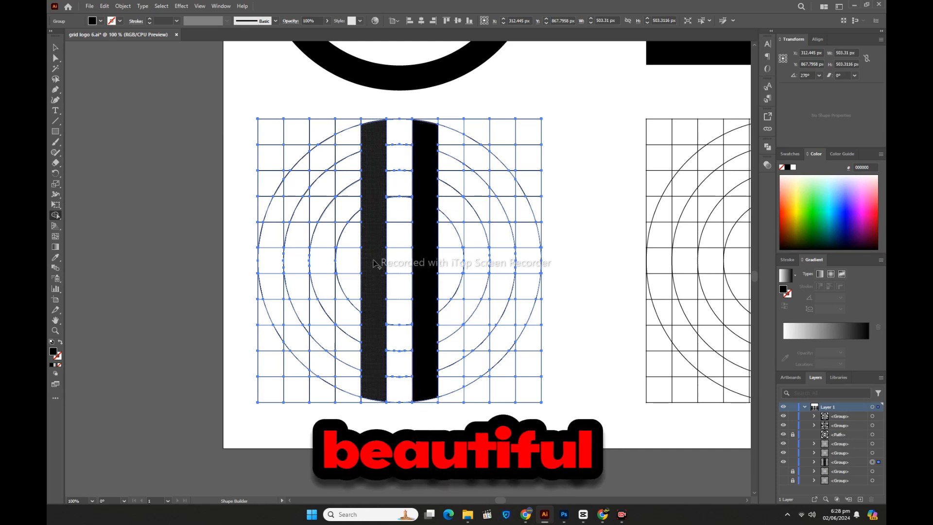
pyautogui.moveTo(373, 262); pyautogui.dragTo(423, 263)
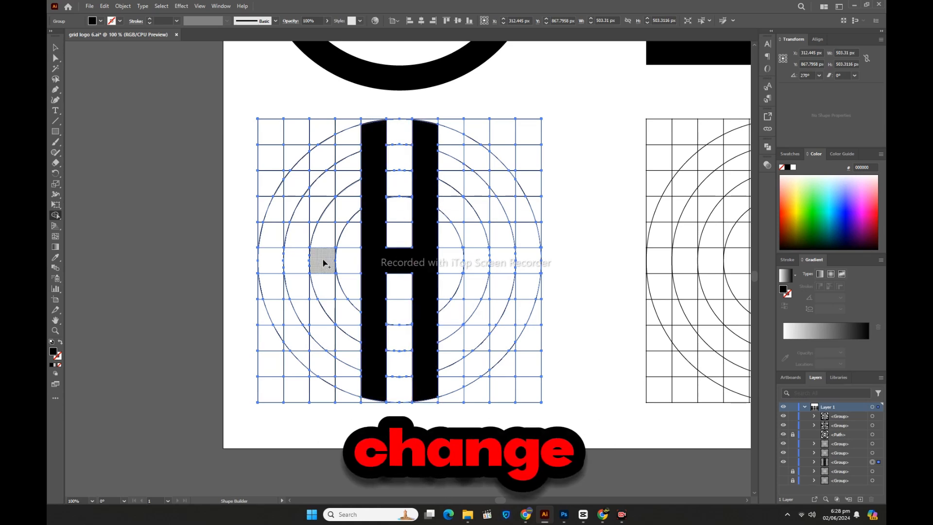
# - Merge cells on either side of the H into a rounded S and a rounded E that follow the outer circle
pyautogui.moveTo(322, 263)
pyautogui.mouseDown()
pyautogui.moveTo(326, 379)
pyautogui.moveTo(279, 314)
pyautogui.moveTo(276, 325)
pyautogui.moveTo(270, 262)
pyautogui.moveTo(274, 208)
pyautogui.moveTo(318, 151)
pyautogui.moveTo(324, 185)
pyautogui.mouseUp()
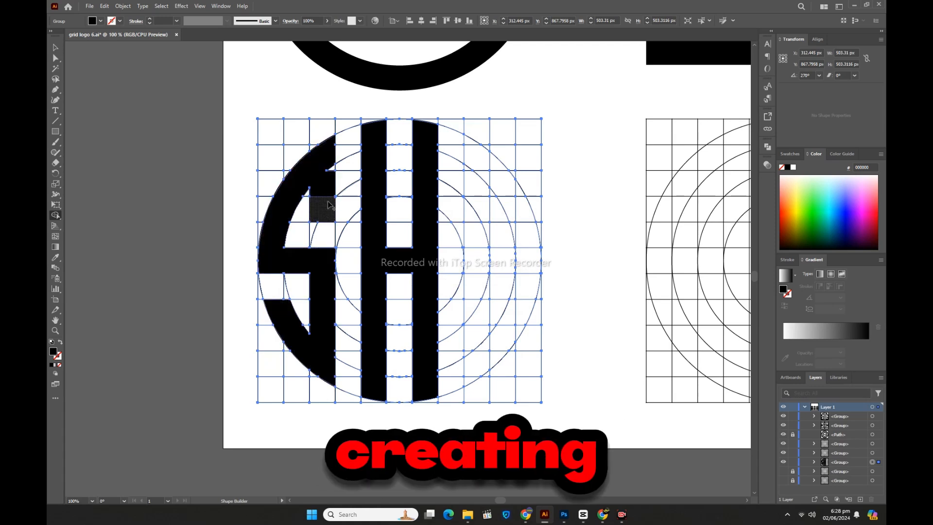
pyautogui.click(328, 204)
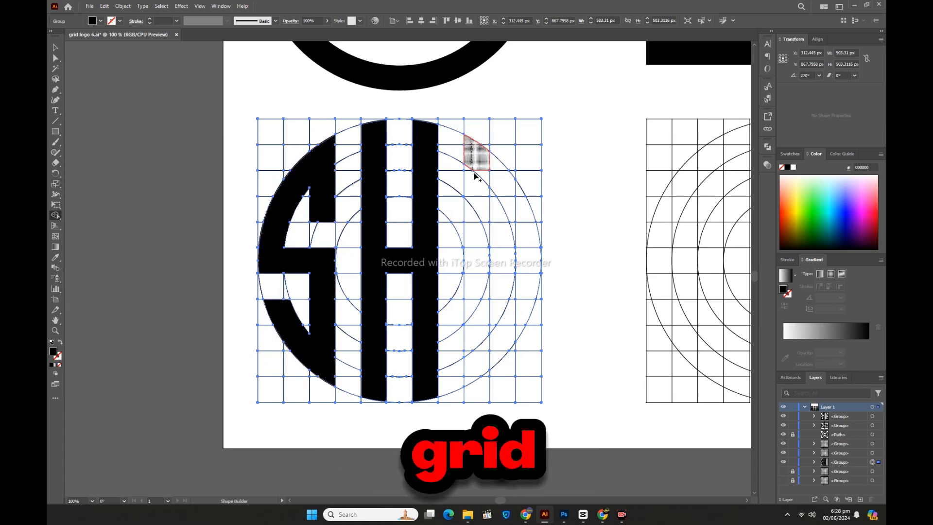
pyautogui.moveTo(471, 383); pyautogui.dragTo(470, 384)
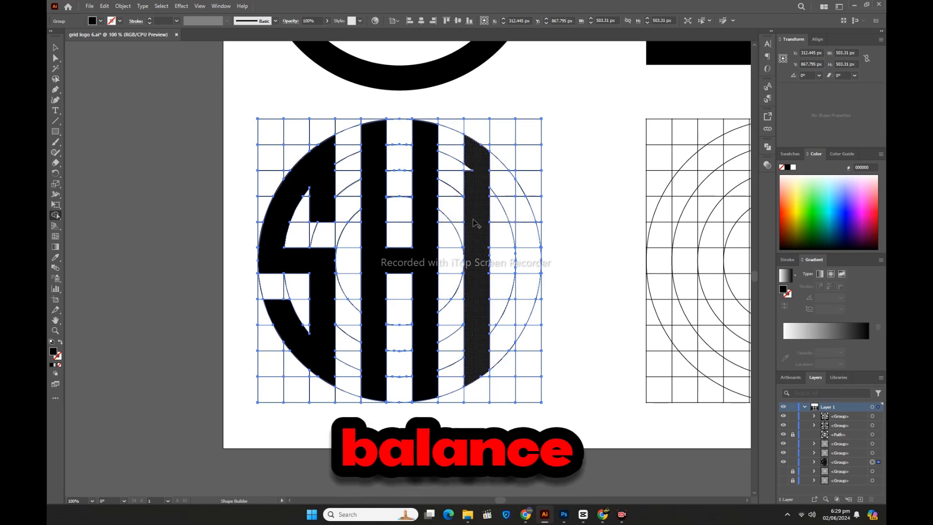
pyautogui.moveTo(528, 263); pyautogui.dragTo(528, 263)
pyautogui.moveTo(478, 157); pyautogui.dragTo(518, 187)
pyautogui.click(518, 333)
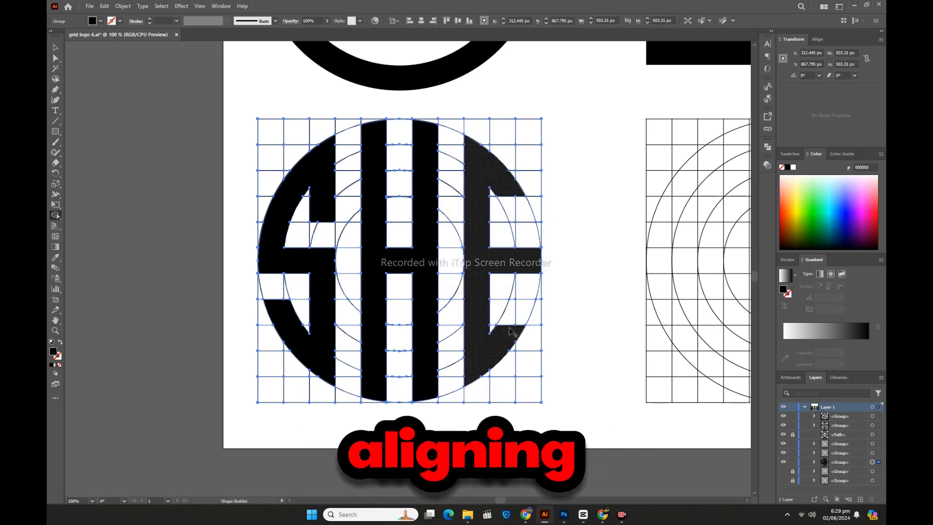
pyautogui.click(522, 315)
# - Delete the leftover grid lines around the SHE logo
pyautogui.moveTo(225, 141); pyautogui.dragTo(549, 426)
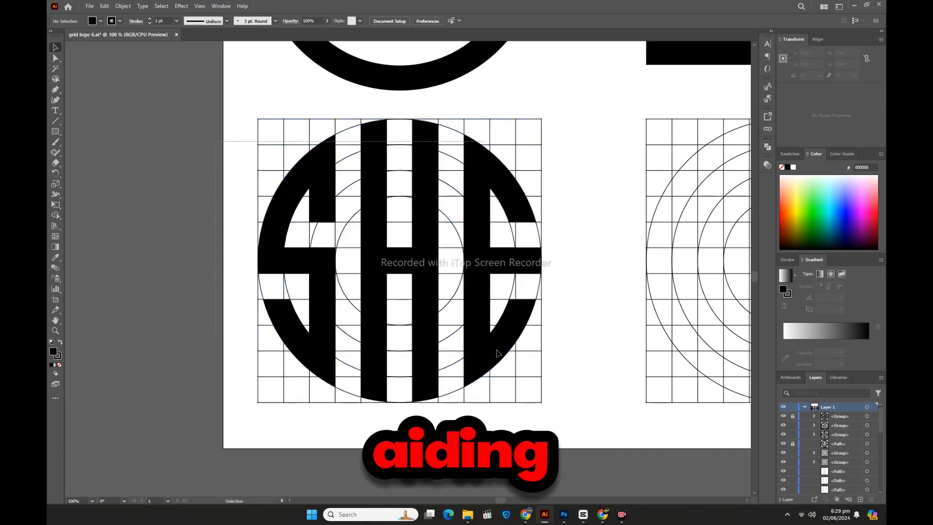
pyautogui.press('Delete')
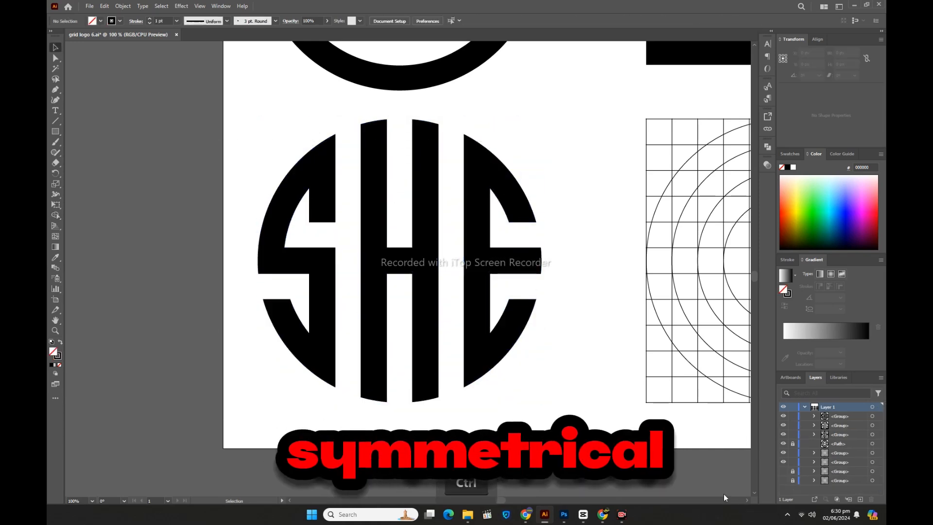
pyautogui.hotkey('ctrl', '-')
pyautogui.hotkey('ctrl', '-')
pyautogui.hotkey('ctrl', '-')
pyautogui.click(571, 255)
pyautogui.press('v')
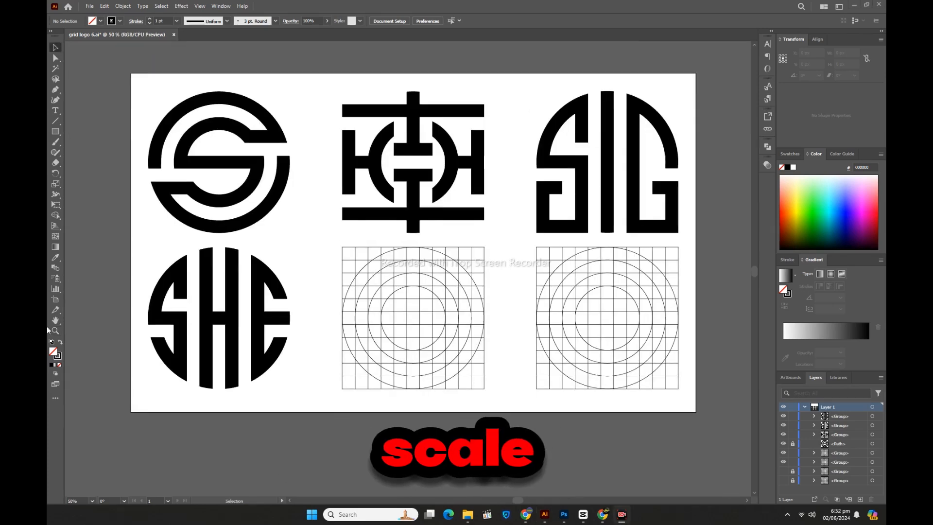
# - On the fifth grid, use Shape Builder with a black fill to merge one full-height column on each side of the centre gap
pyautogui.click(415, 321)
pyautogui.click(412, 263)
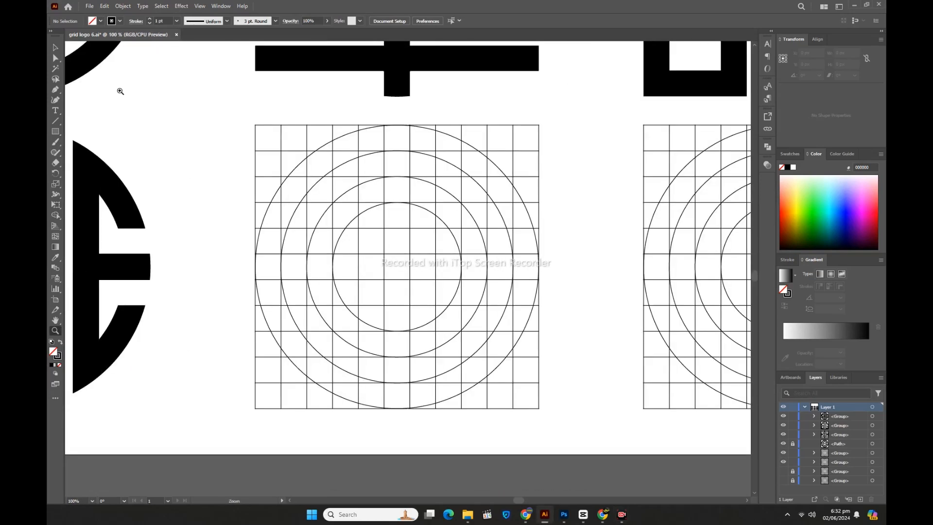
pyautogui.moveTo(340, 212); pyautogui.dragTo(573, 430)
pyautogui.click(55, 215)
pyautogui.click(59, 342)
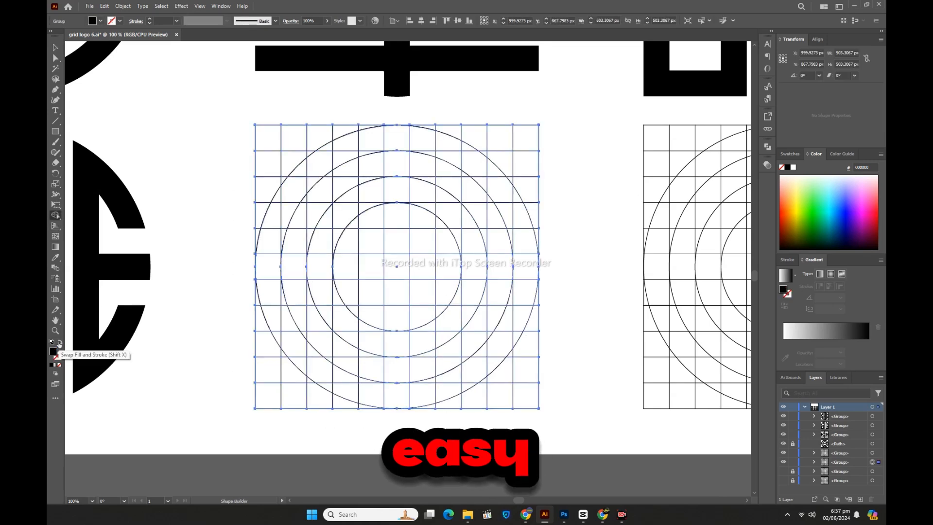
pyautogui.moveTo(374, 136); pyautogui.dragTo(367, 388)
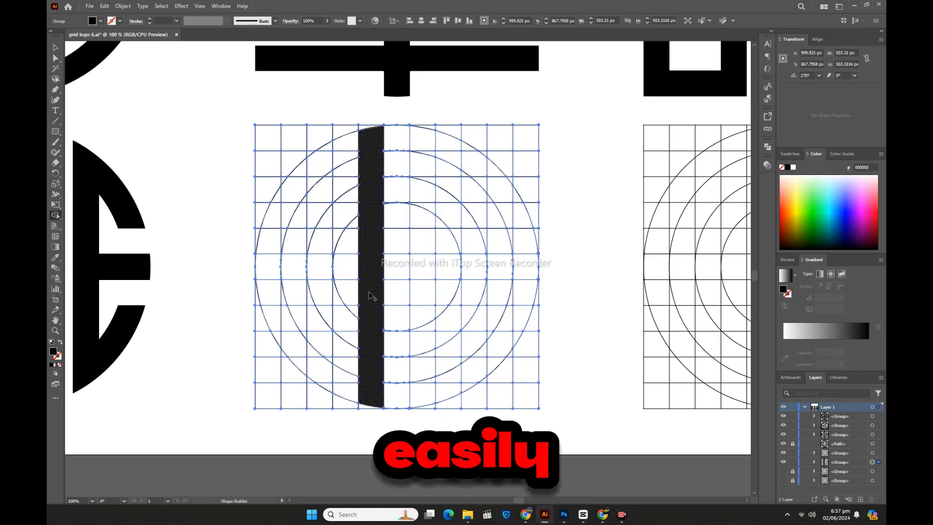
pyautogui.moveTo(427, 152); pyautogui.dragTo(423, 391)
# - Merge outer-ring and middle-row cells into the A's curved leg and crossbar, and the G's upper arc, lower curve and bar
pyautogui.moveTo(426, 138); pyautogui.dragTo(469, 162)
pyautogui.moveTo(368, 148); pyautogui.dragTo(293, 192)
pyautogui.moveTo(321, 162)
pyautogui.mouseDown()
pyautogui.moveTo(269, 235)
pyautogui.moveTo(268, 286)
pyautogui.mouseUp()
pyautogui.moveTo(282, 238); pyautogui.dragTo(282, 242)
pyautogui.moveTo(286, 320)
pyautogui.mouseDown()
pyautogui.moveTo(271, 297)
pyautogui.moveTo(360, 266)
pyautogui.mouseUp()
pyautogui.moveTo(464, 267)
pyautogui.mouseDown()
pyautogui.moveTo(527, 264)
pyautogui.moveTo(524, 301)
pyautogui.moveTo(498, 350)
pyautogui.moveTo(461, 371)
pyautogui.moveTo(423, 374)
pyautogui.mouseUp()
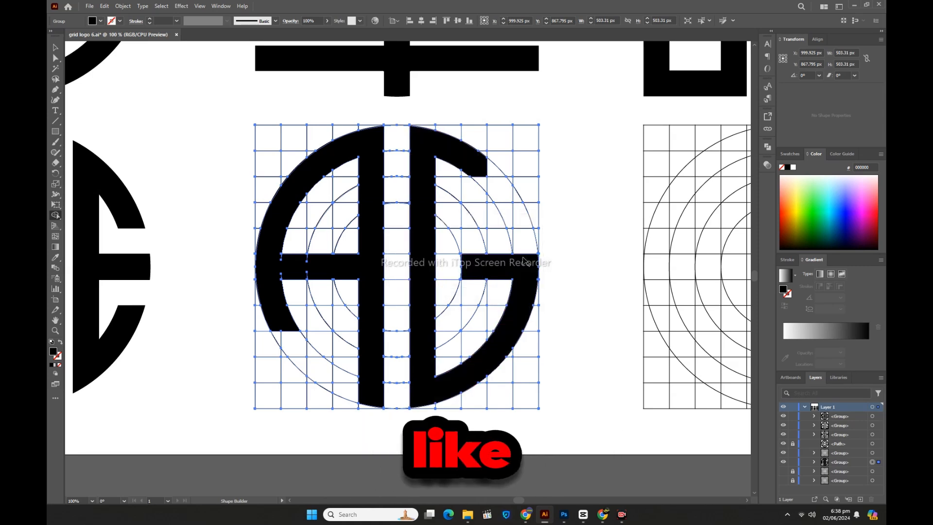
# - Add a square spur under the G's bar, and extend the G's upper arc and the A's curved leg down to the next grid line
pyautogui.click(471, 289)
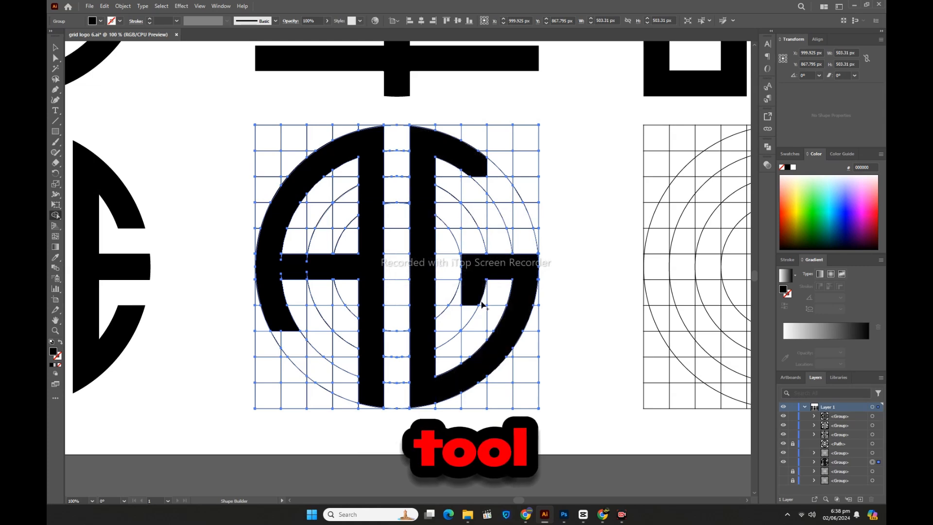
pyautogui.click(480, 279)
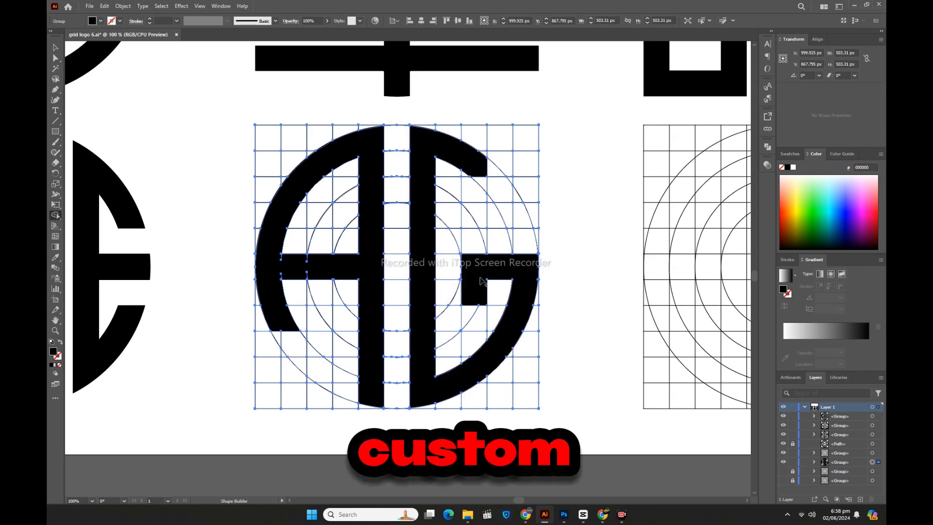
pyautogui.click(512, 195)
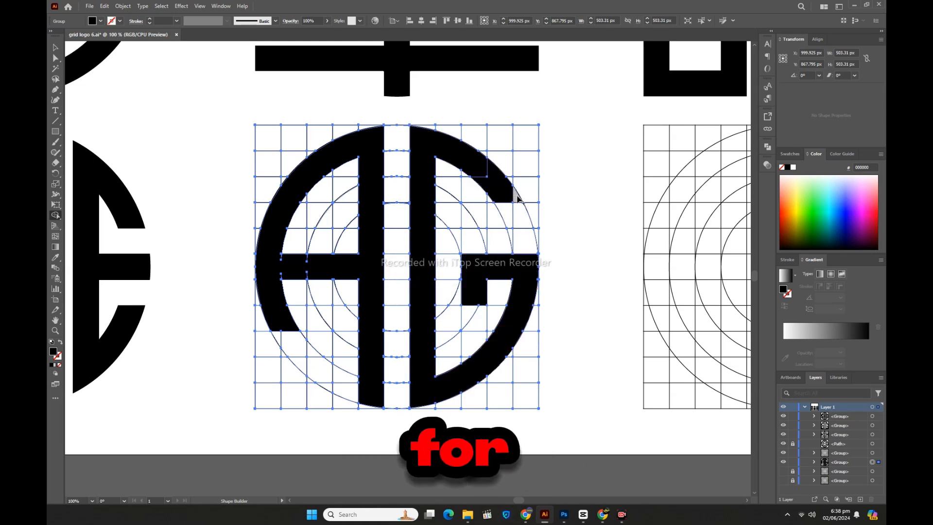
pyautogui.click(517, 197)
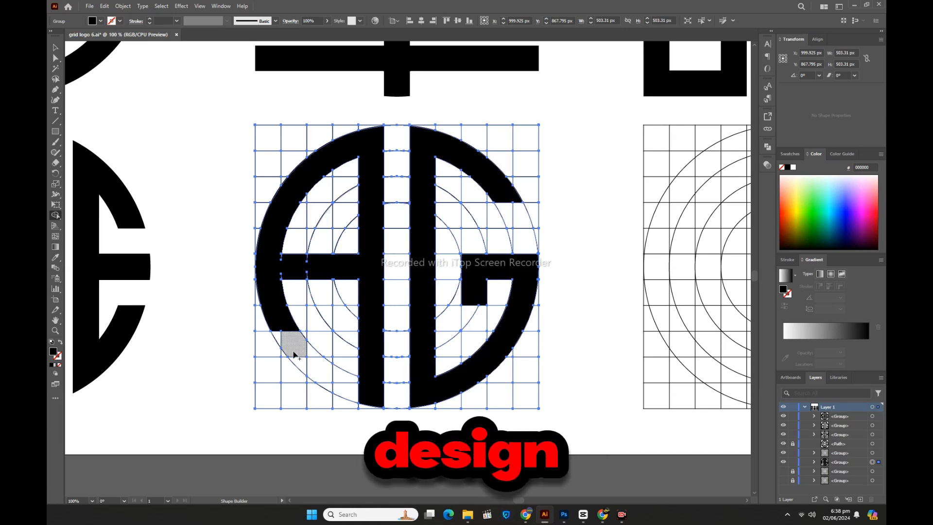
pyautogui.moveTo(294, 355); pyautogui.dragTo(316, 358)
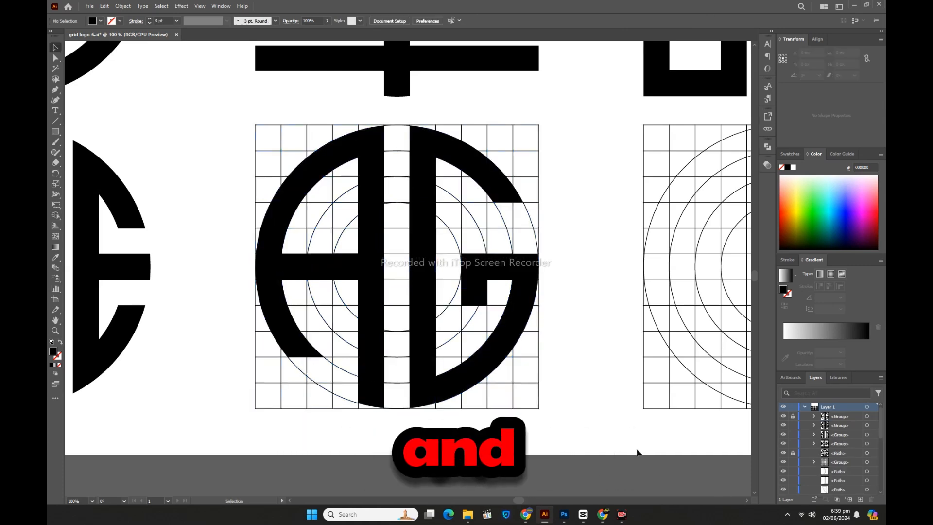
# - Delete the leftover grid lines around the AG logo
pyautogui.moveTo(223, 142); pyautogui.dragTo(557, 421)
pyautogui.press('Delete')
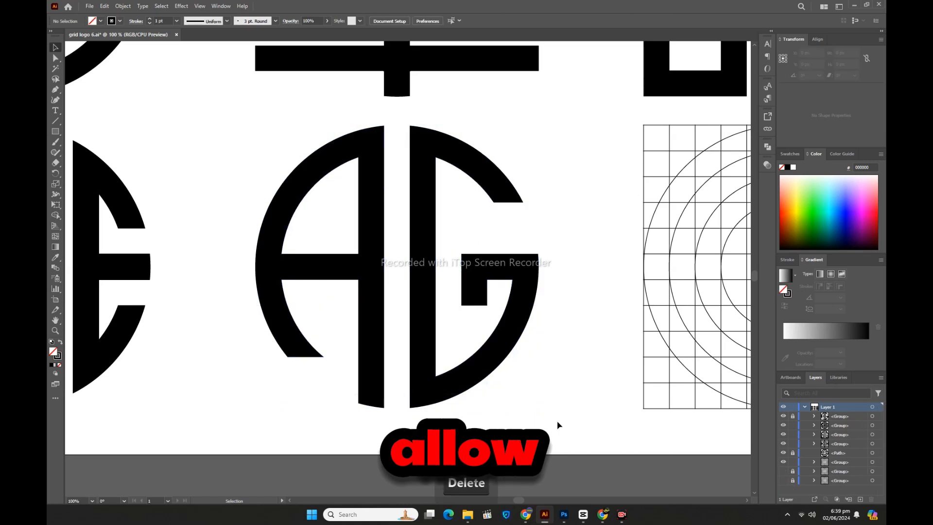
pyautogui.scroll(-2, 422, 400)
pyautogui.moveTo(467, 514)
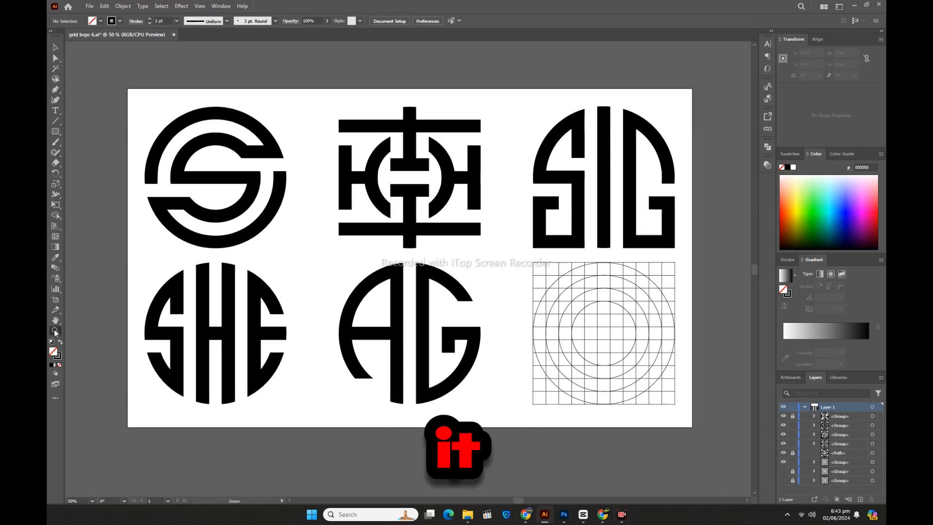
# - On the sixth grid, use Shape Builder with a black fill to merge three vertical strips and a joining upper arc into a rounded M
pyautogui.click(608, 333)
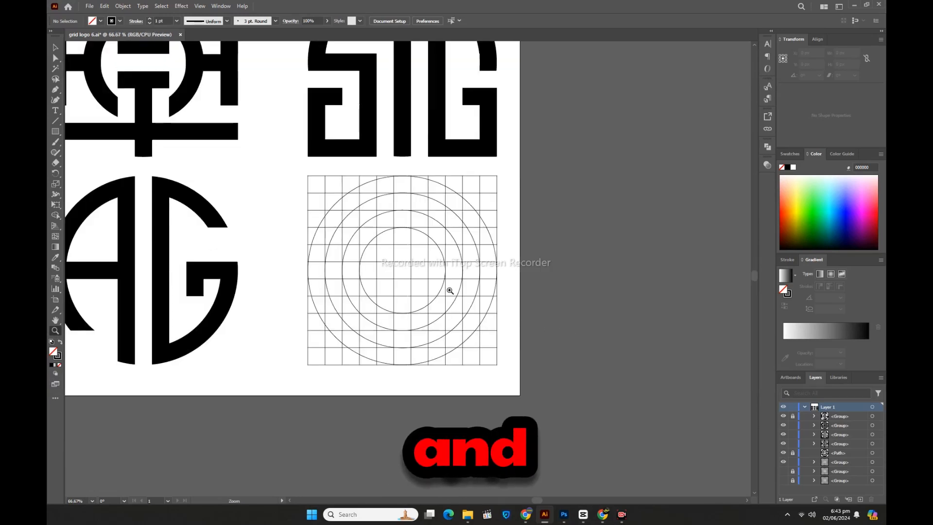
pyautogui.click(406, 267)
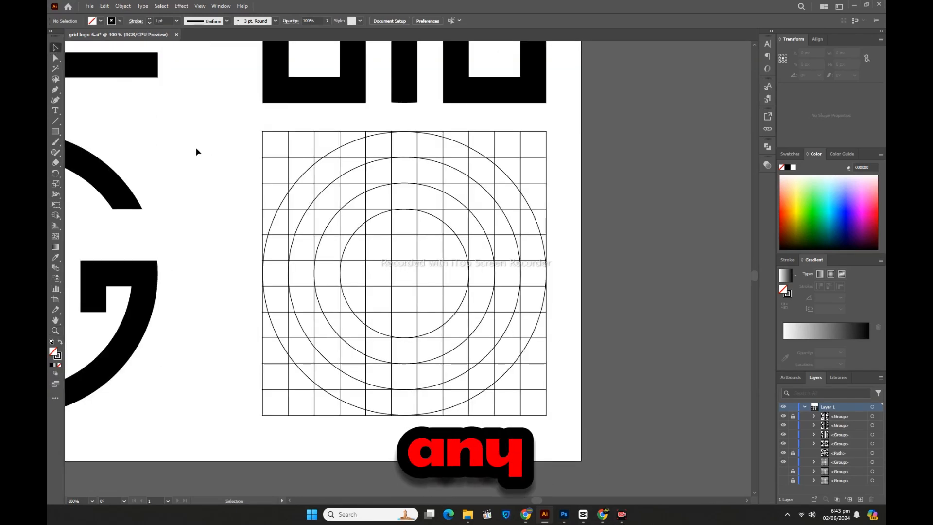
pyautogui.moveTo(204, 150); pyautogui.dragTo(562, 437)
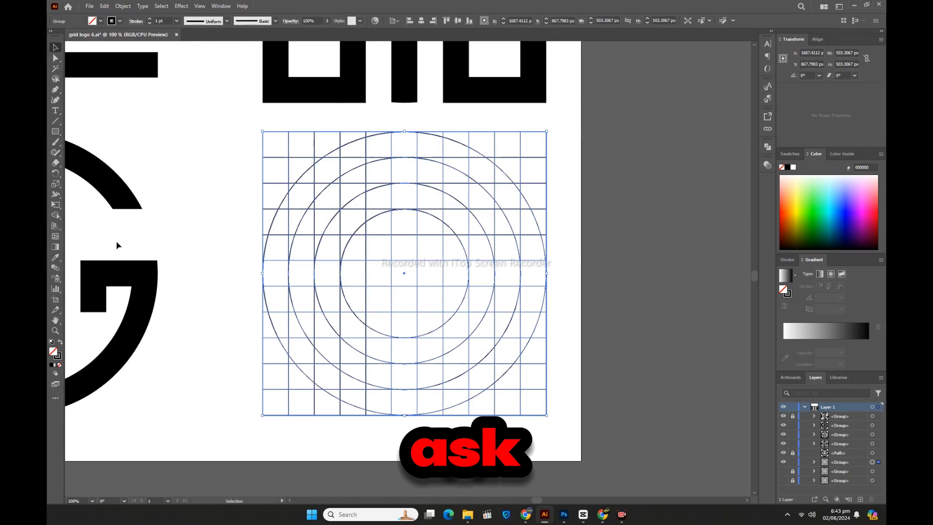
pyautogui.click(60, 215)
pyautogui.click(60, 342)
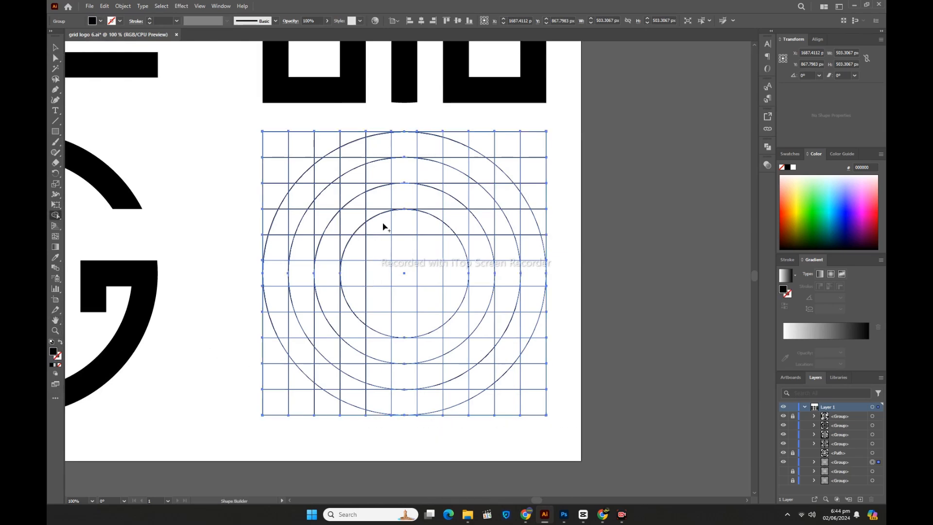
pyautogui.moveTo(380, 152); pyautogui.dragTo(381, 396)
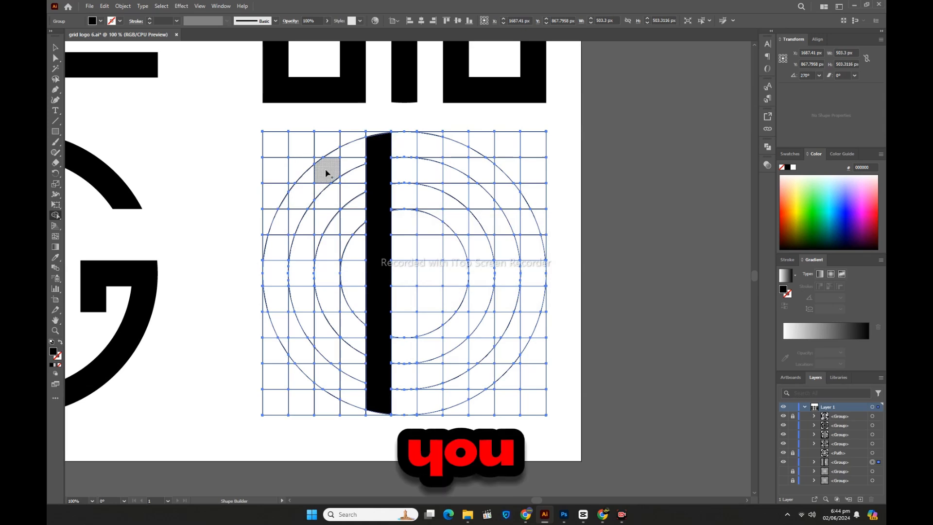
pyautogui.moveTo(335, 179)
pyautogui.mouseDown()
pyautogui.moveTo(322, 187)
pyautogui.moveTo(333, 231)
pyautogui.moveTo(321, 241)
pyautogui.moveTo(332, 381)
pyautogui.moveTo(321, 297)
pyautogui.mouseUp()
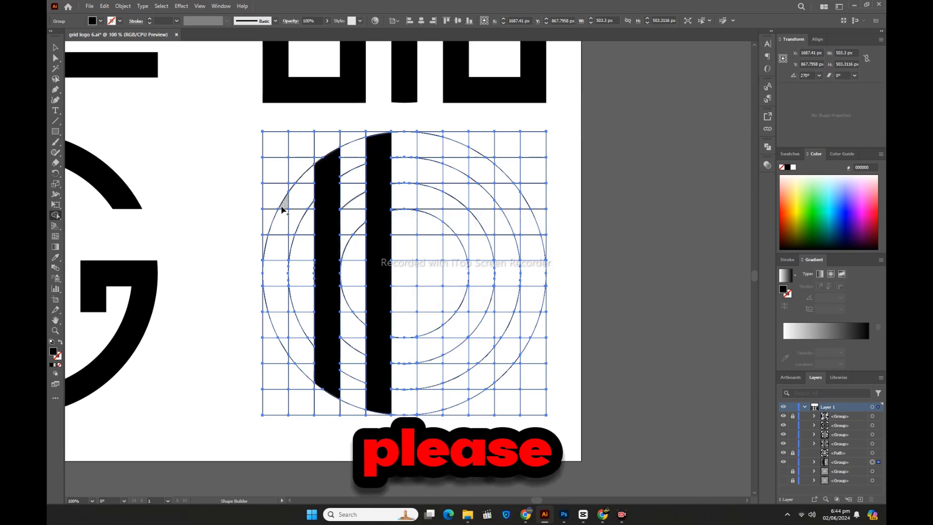
pyautogui.moveTo(284, 209); pyautogui.dragTo(286, 346)
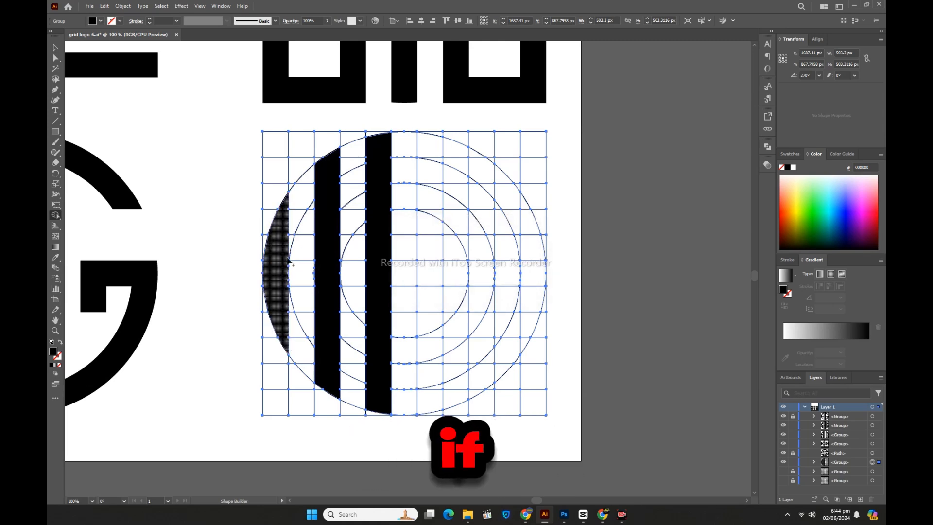
pyautogui.moveTo(284, 231)
pyautogui.mouseDown()
pyautogui.moveTo(307, 194)
pyautogui.moveTo(298, 228)
pyautogui.moveTo(337, 166)
pyautogui.moveTo(370, 151)
pyautogui.moveTo(347, 166)
pyautogui.mouseUp()
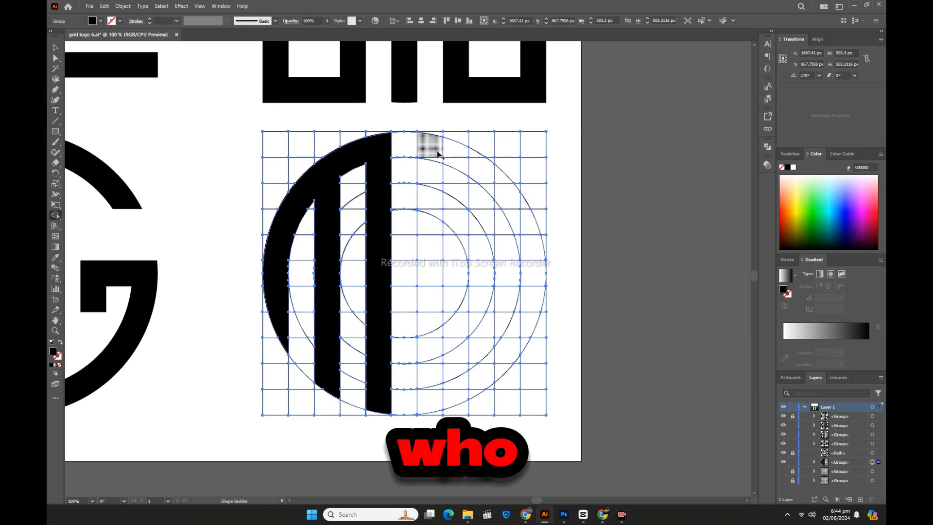
# - Merge three vertical strips in the grid's other half and join them along the lower outer arc into a rounded W
pyautogui.moveTo(435, 149); pyautogui.dragTo(437, 403)
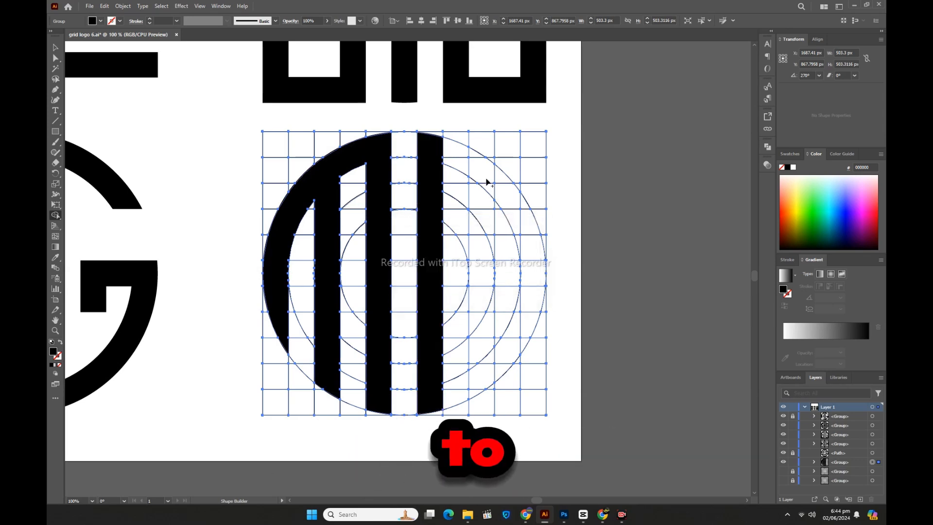
pyautogui.moveTo(476, 181)
pyautogui.mouseDown()
pyautogui.moveTo(484, 289)
pyautogui.moveTo(477, 395)
pyautogui.mouseUp()
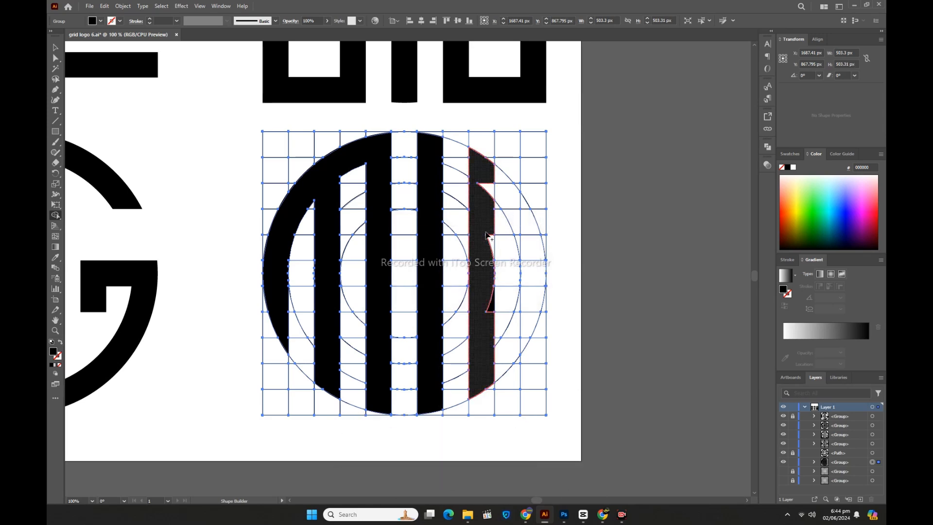
pyautogui.moveTo(486, 286); pyautogui.dragTo(486, 288)
pyautogui.moveTo(488, 317); pyautogui.dragTo(485, 269)
pyautogui.moveTo(482, 179); pyautogui.dragTo(481, 204)
pyautogui.moveTo(525, 343); pyautogui.dragTo(530, 218)
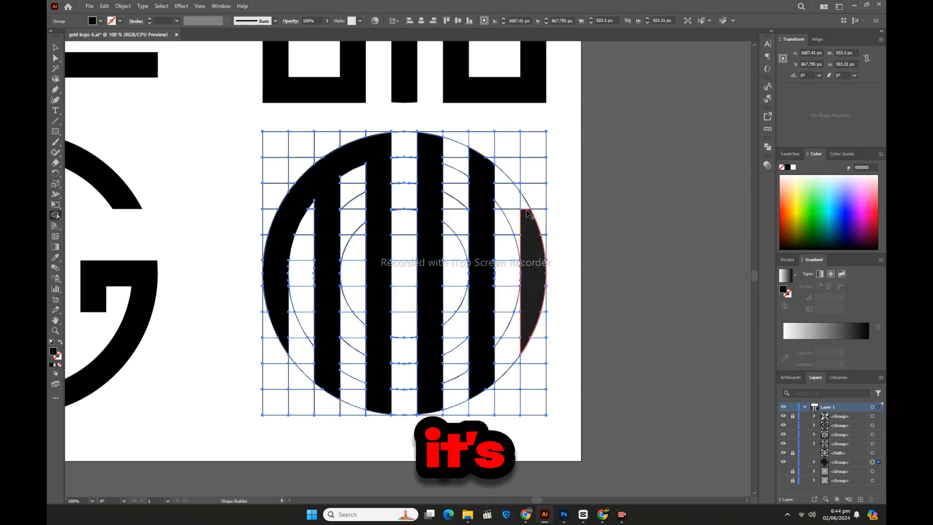
pyautogui.moveTo(517, 352); pyautogui.dragTo(432, 404)
# - Delete the leftover grid lines around the MW logo and unlock the topmost group in the layer list
pyautogui.press('v')
pyautogui.click(229, 255)
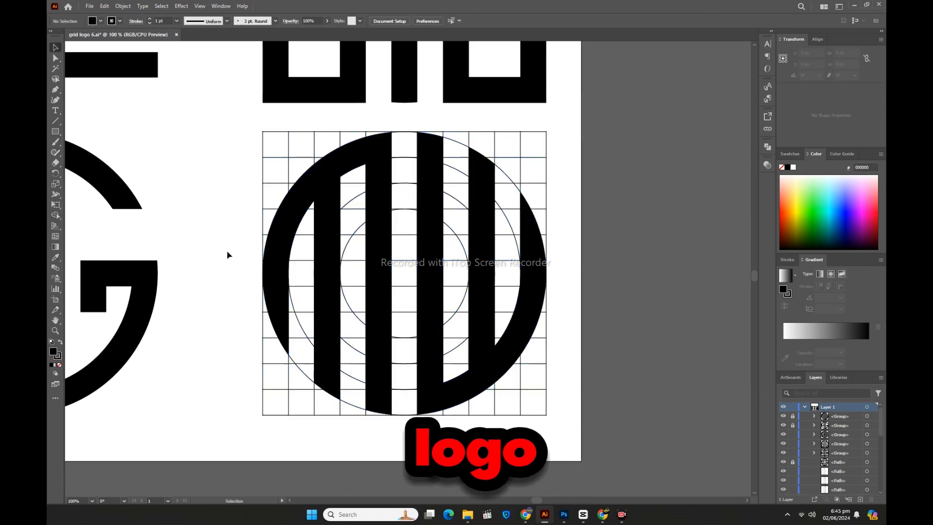
pyautogui.moveTo(228, 255); pyautogui.dragTo(569, 402)
pyautogui.press('Delete')
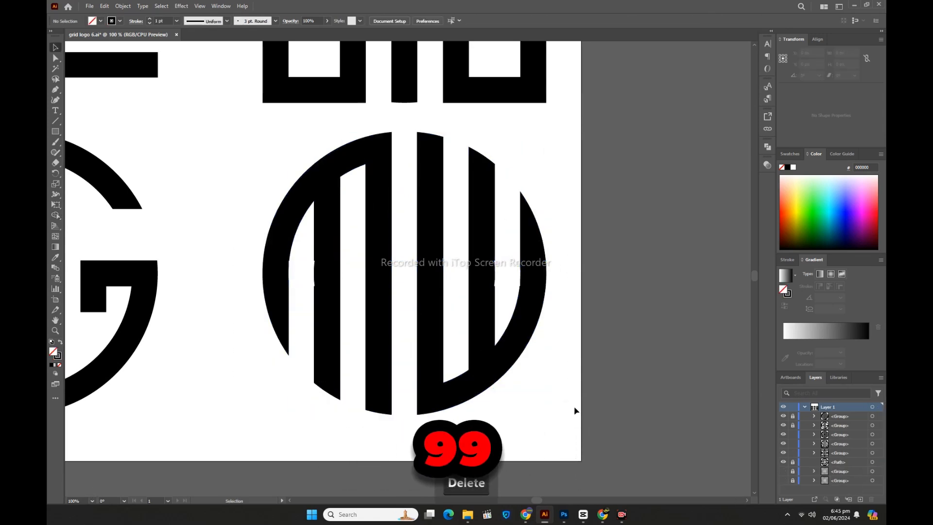
pyautogui.click(792, 416)
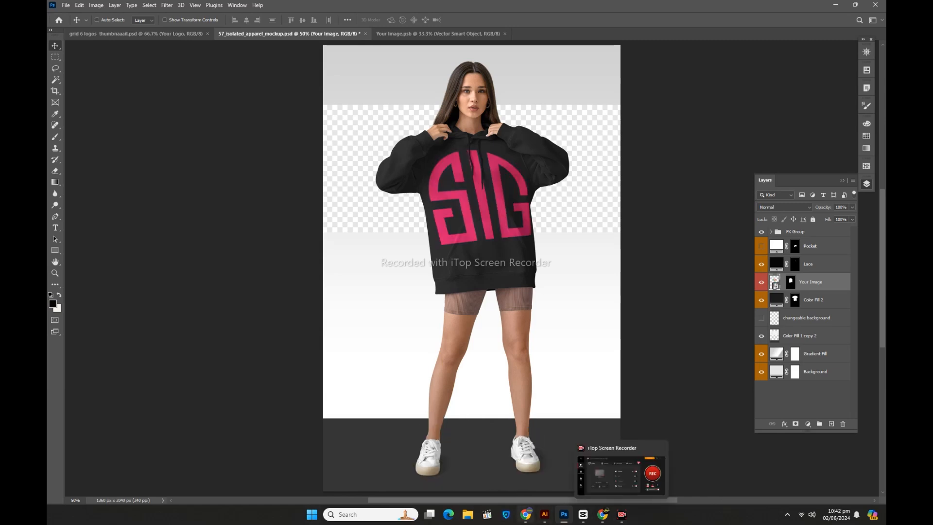
pyautogui.moveTo(525, 514)
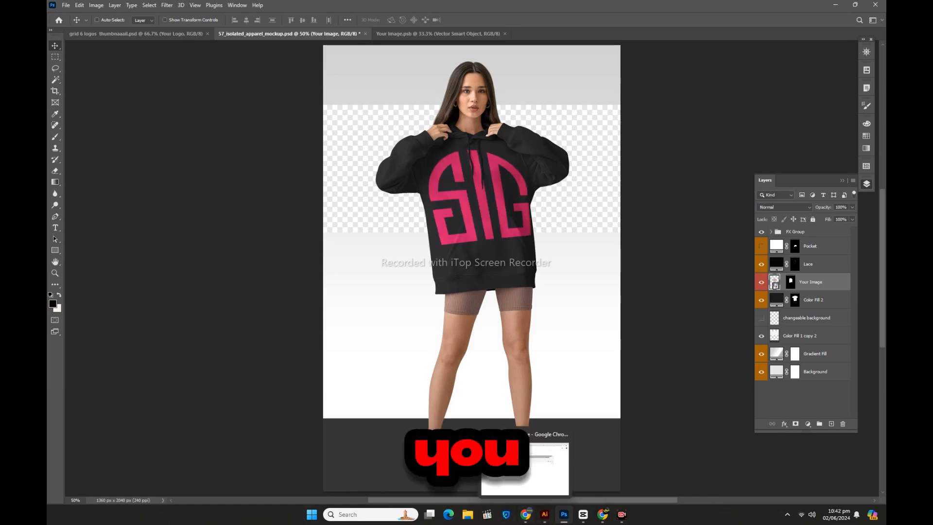